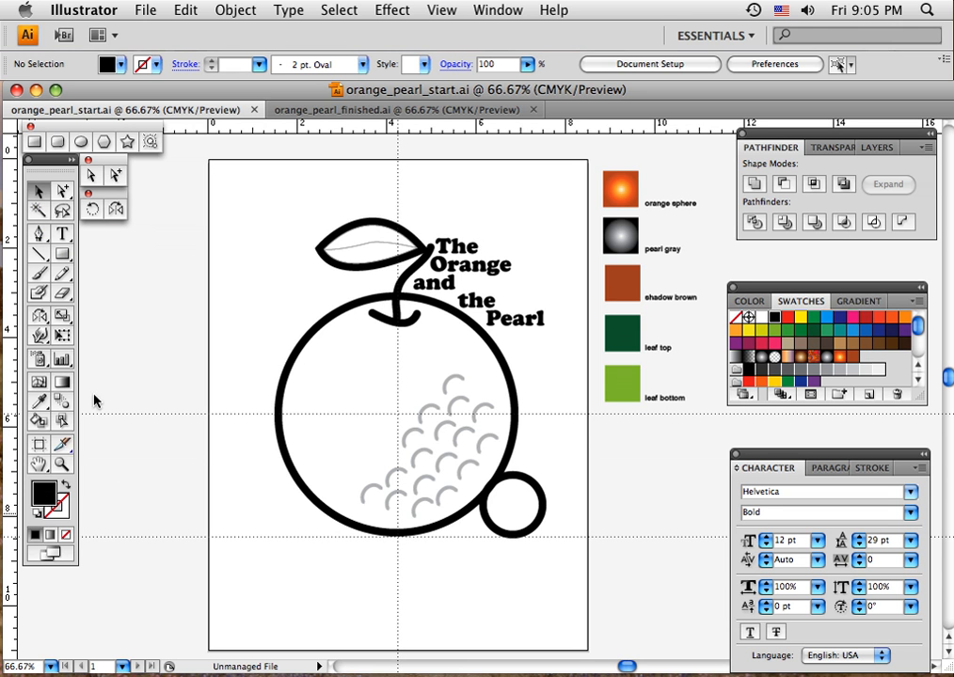
Set the fill colour to a green sampled from the CMYK colour spectrum.
left_click(82, 142)
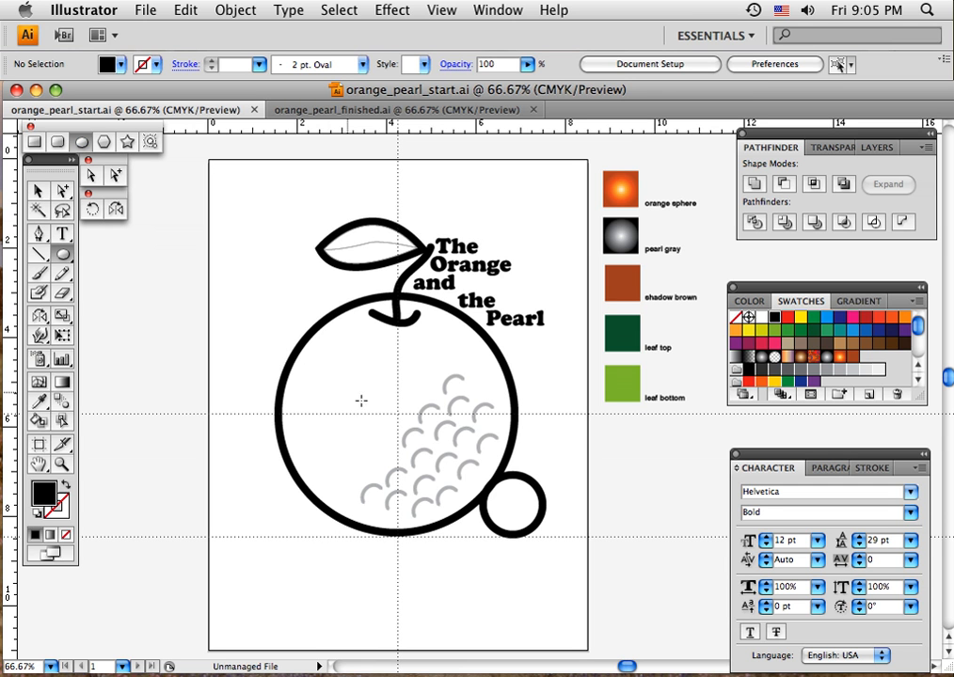
left_click(46, 494)
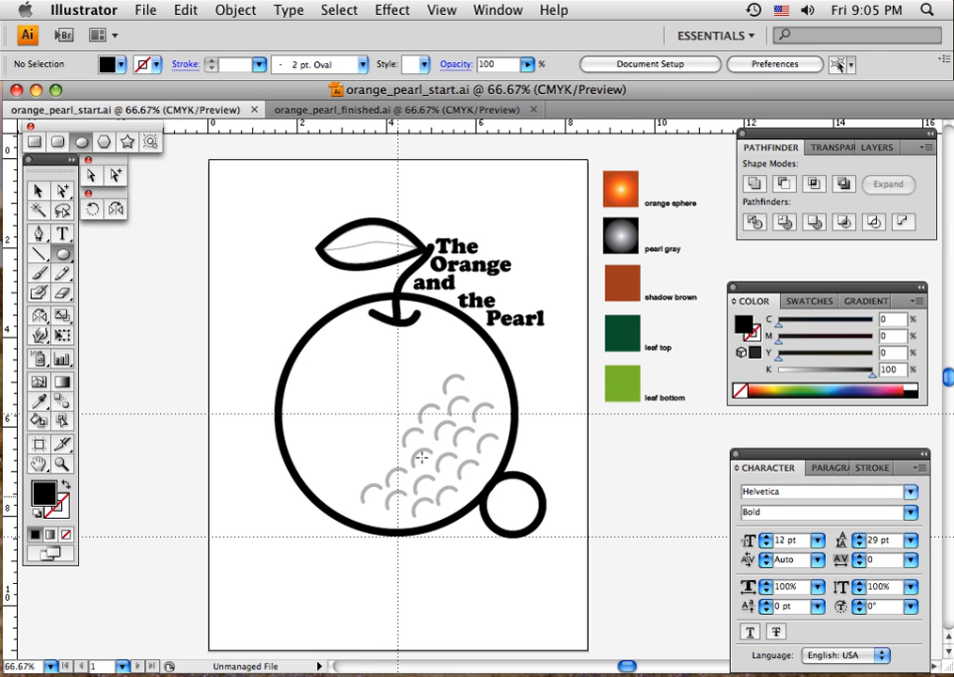
left_click(798, 385)
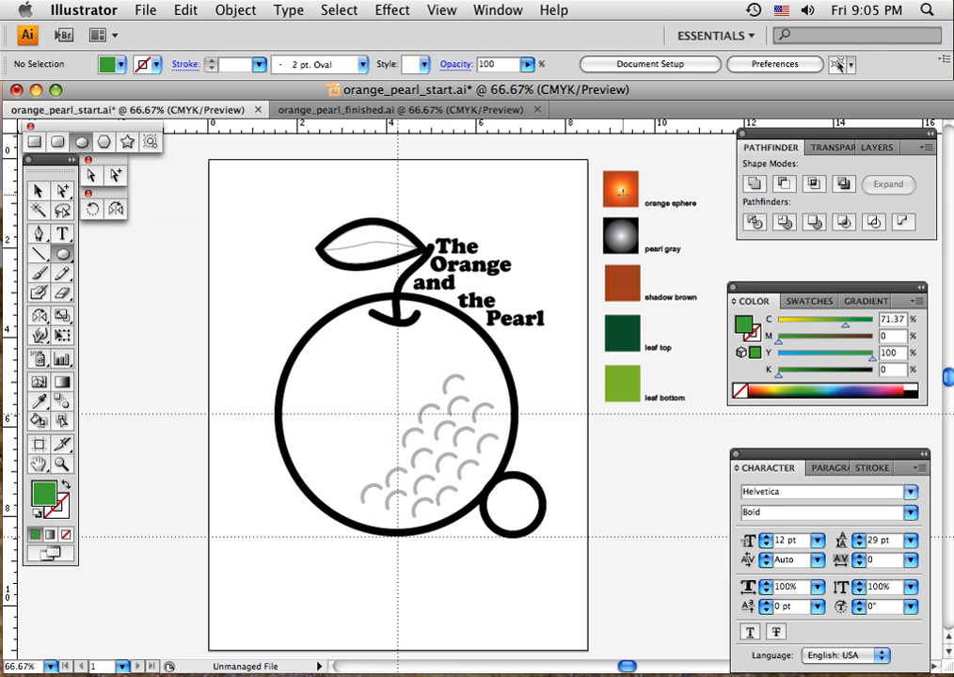
left_click(38, 191)
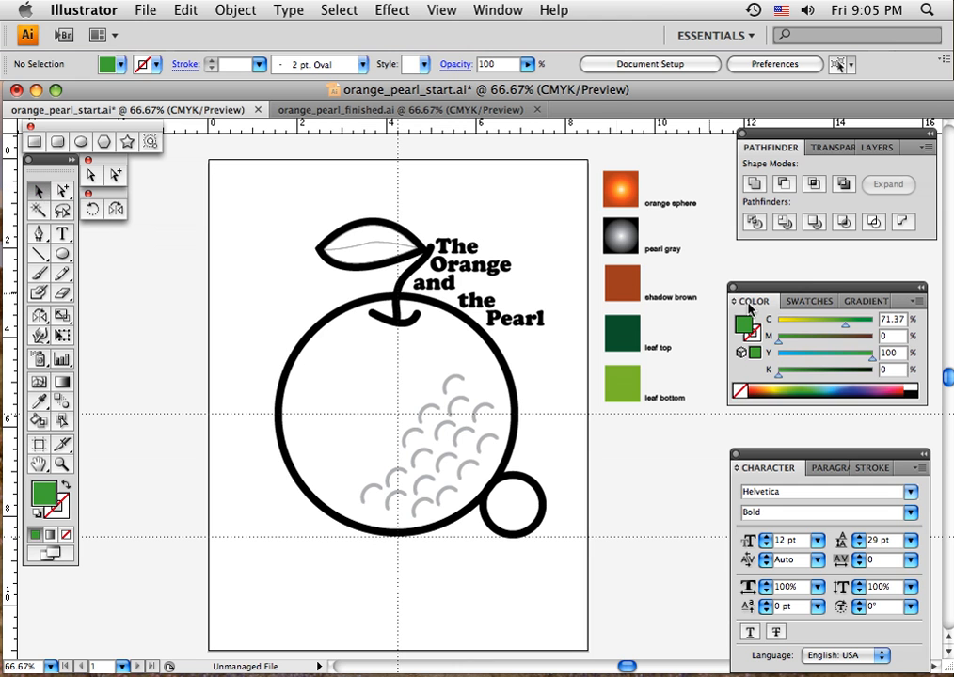
Draw a circle with the orange radial gradient swatch as fill, centred on the guide intersection and covering the large round outline.
left_click(801, 301)
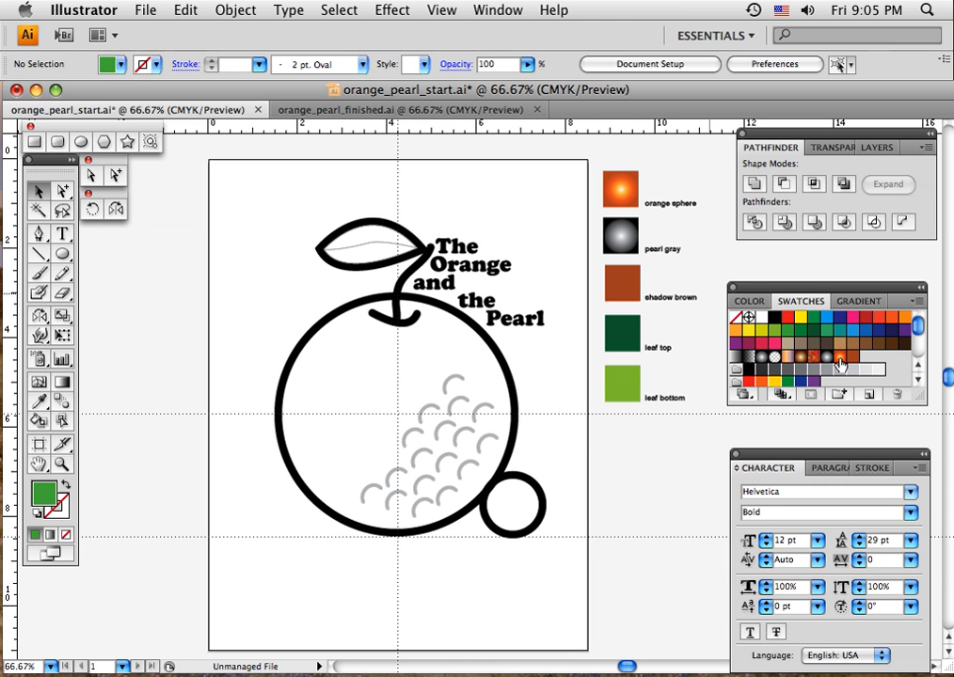
left_click(840, 361)
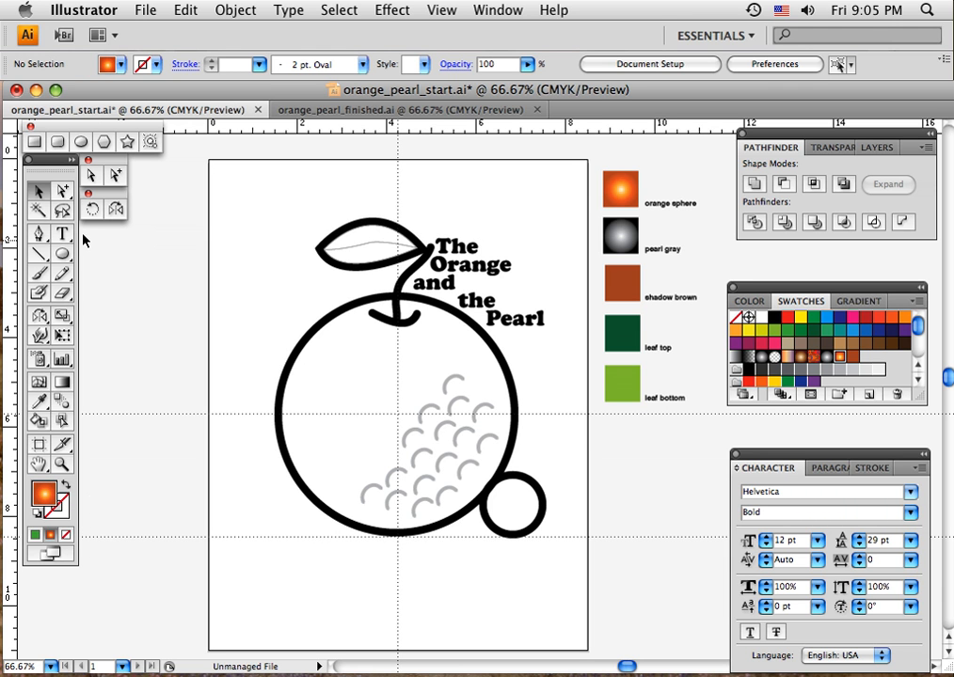
left_click(85, 143)
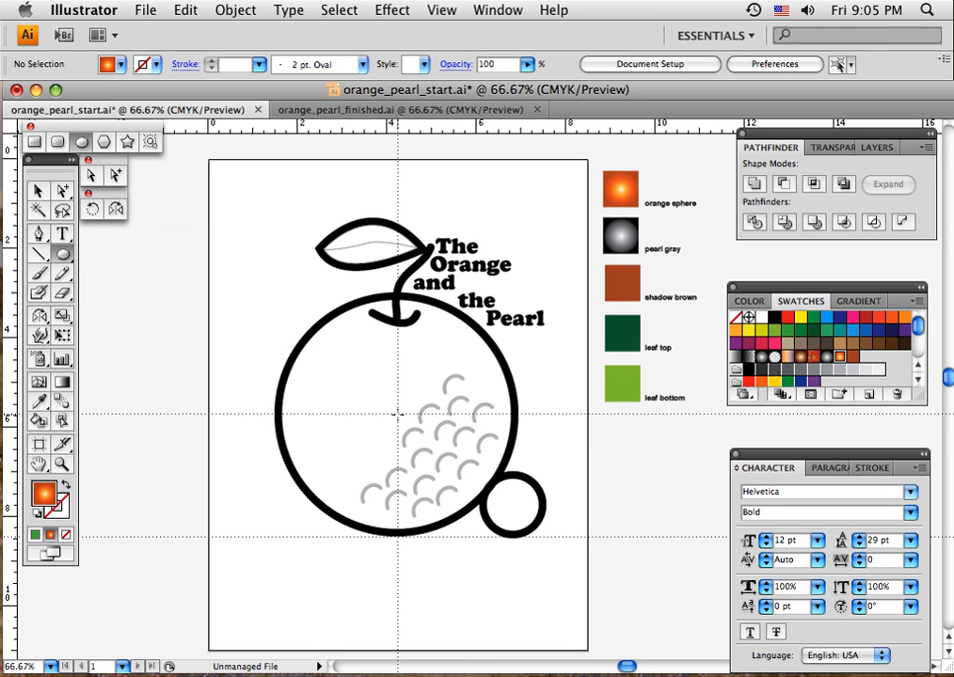
left_click_drag(397, 414, 498, 531)
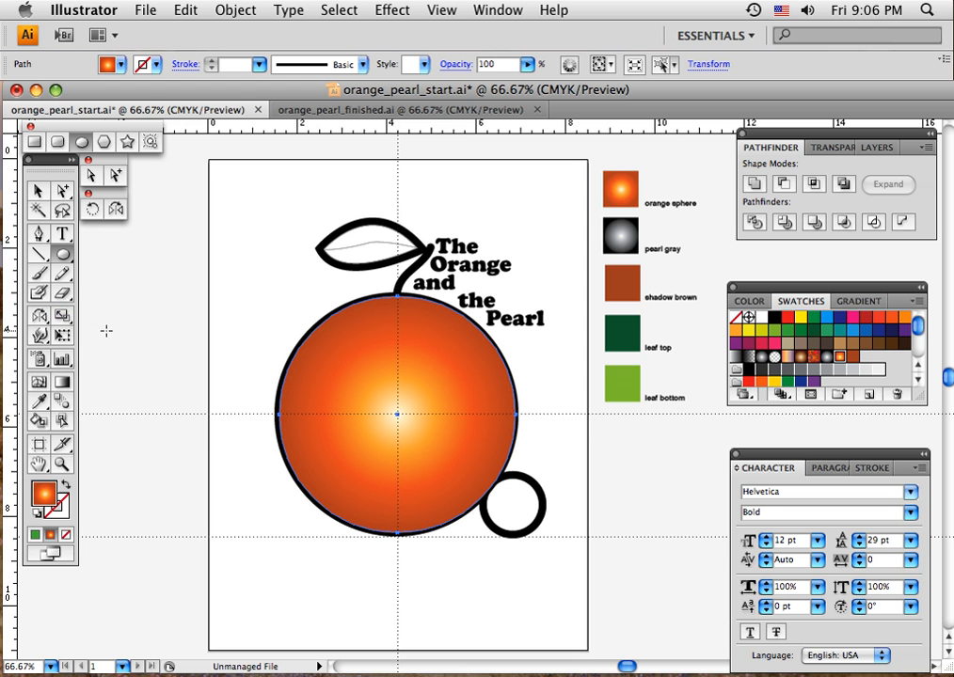
Redirect the orange circle's radial gradient so its highlight sits at the upper left and fades towards the lower right, and deselect it.
left_click(61, 384)
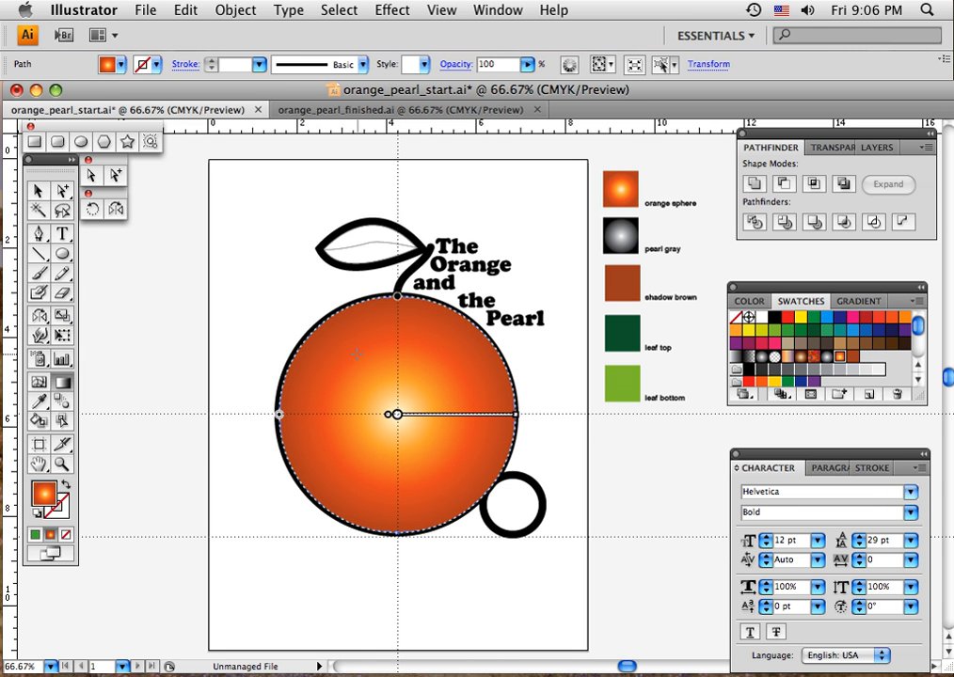
left_click_drag(349, 354, 453, 511)
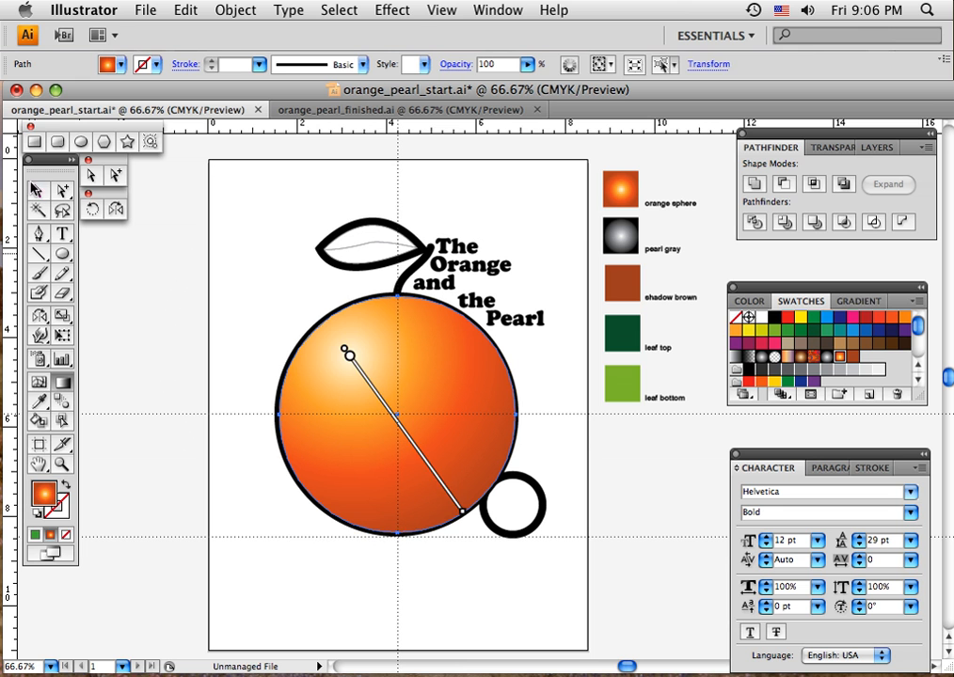
left_click(37, 191)
left_click(180, 263)
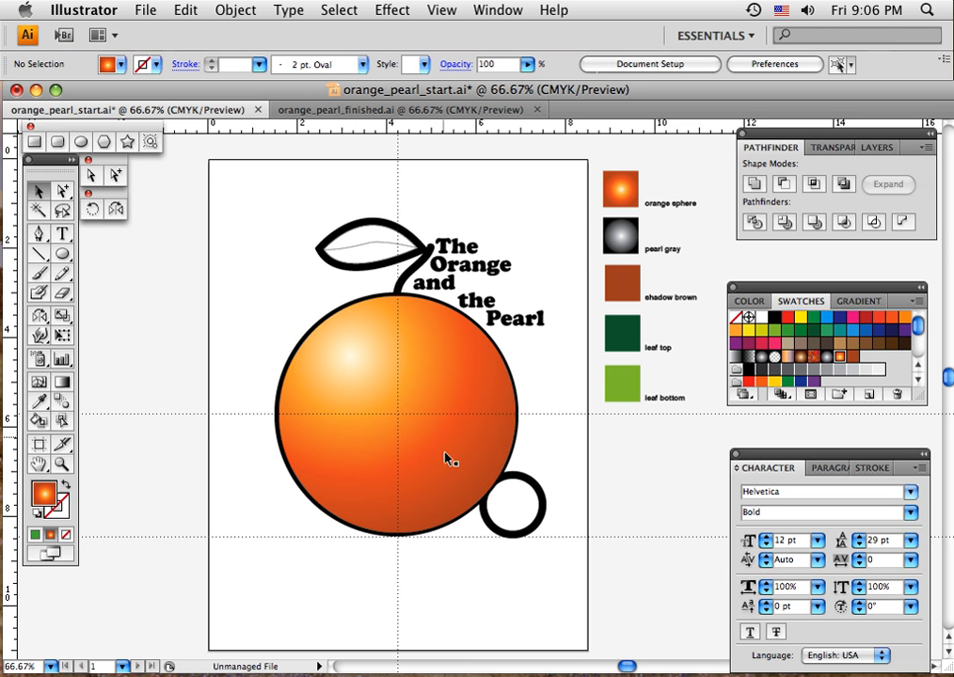
Send the orange gradient circle to the back, behind the black outline, stem and texture marks.
left_click(398, 442)
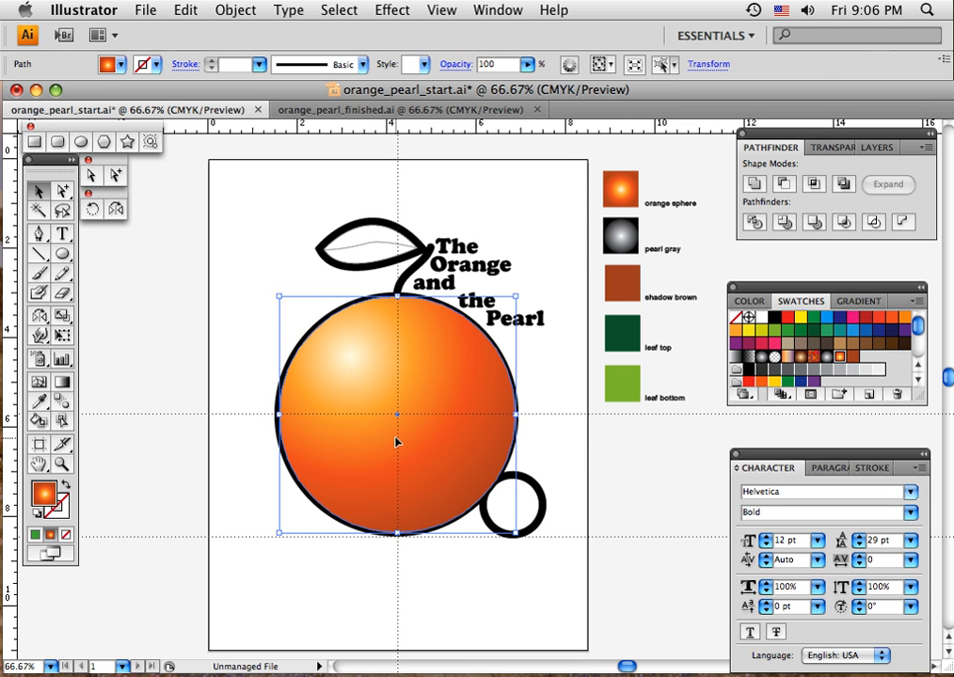
key("super+shift+b")
key("super+shift+bracketleft")
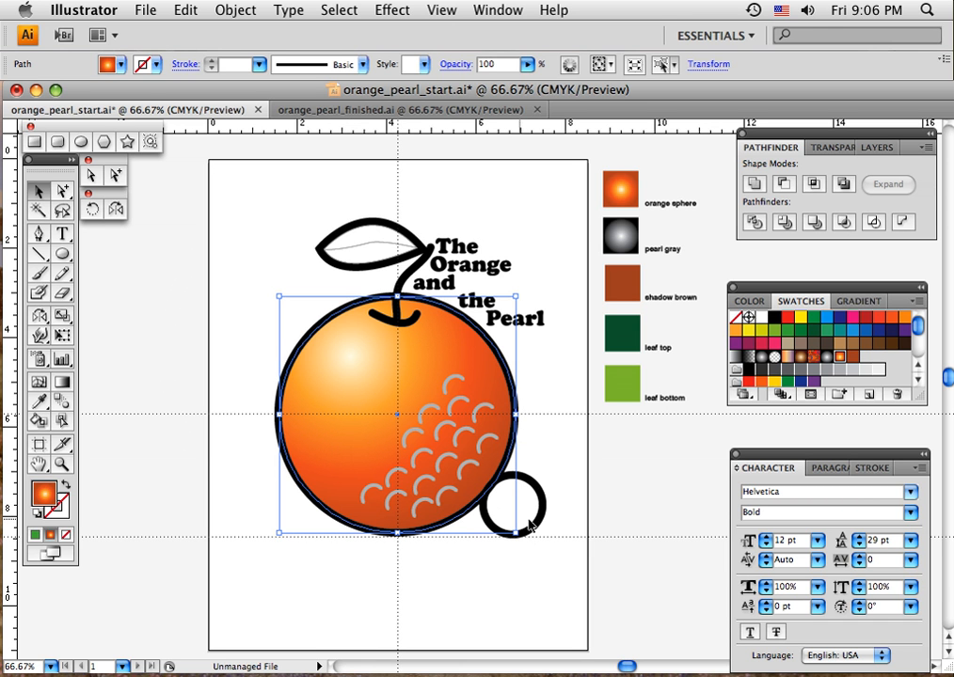
Fill the grouped gray texture arcs on the orange with the shadow brown swatch and deselect them.
left_click(449, 388)
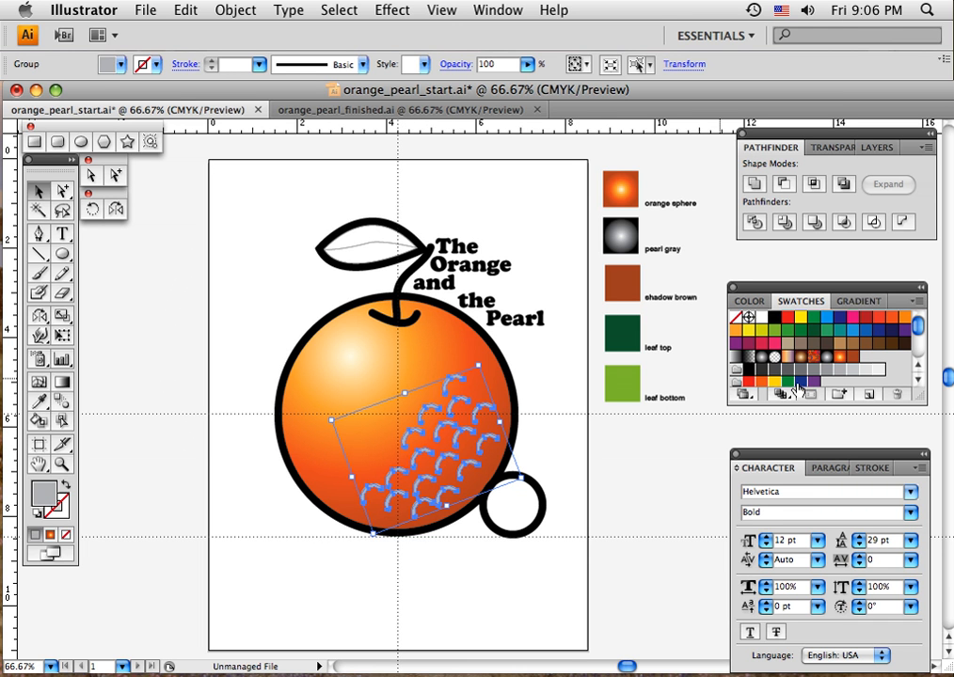
left_click(854, 360)
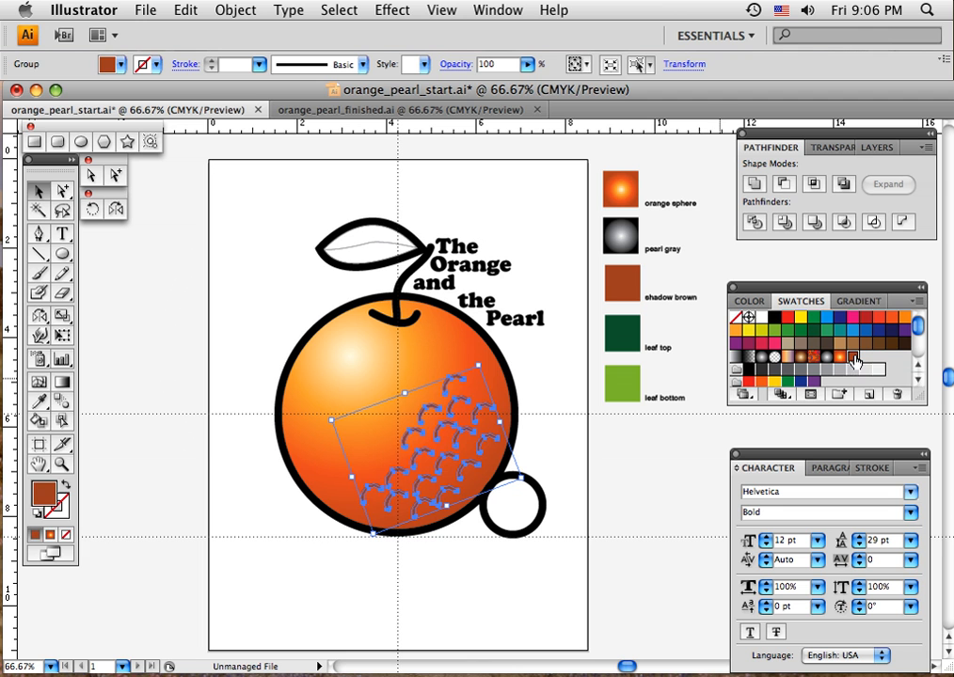
left_click(563, 469)
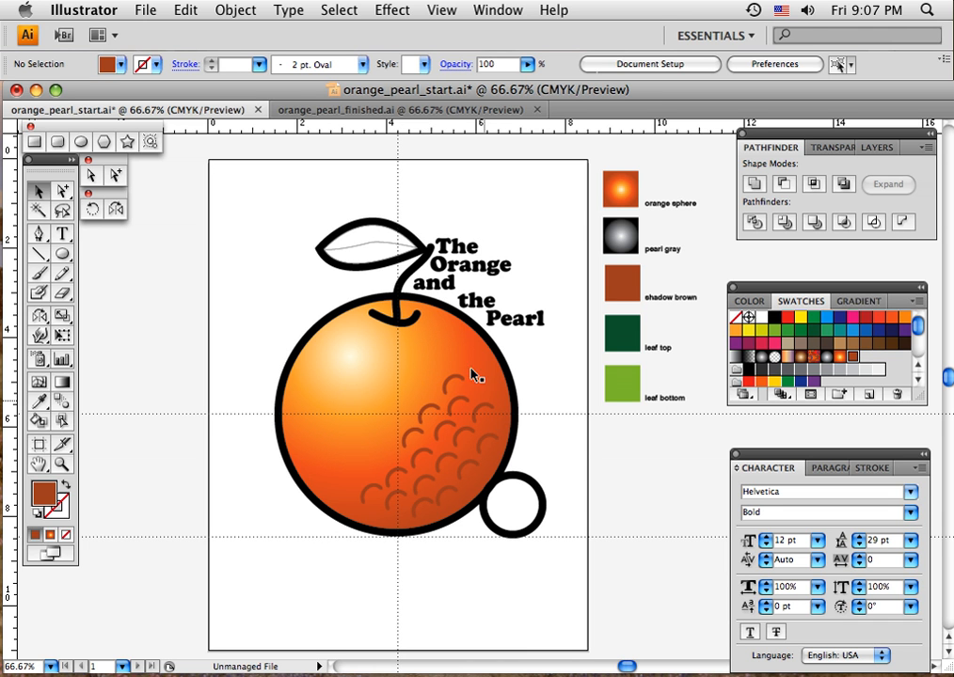
Compare selecting the whole leaf group with selecting only its upper half, and clear the selection.
left_click(362, 249)
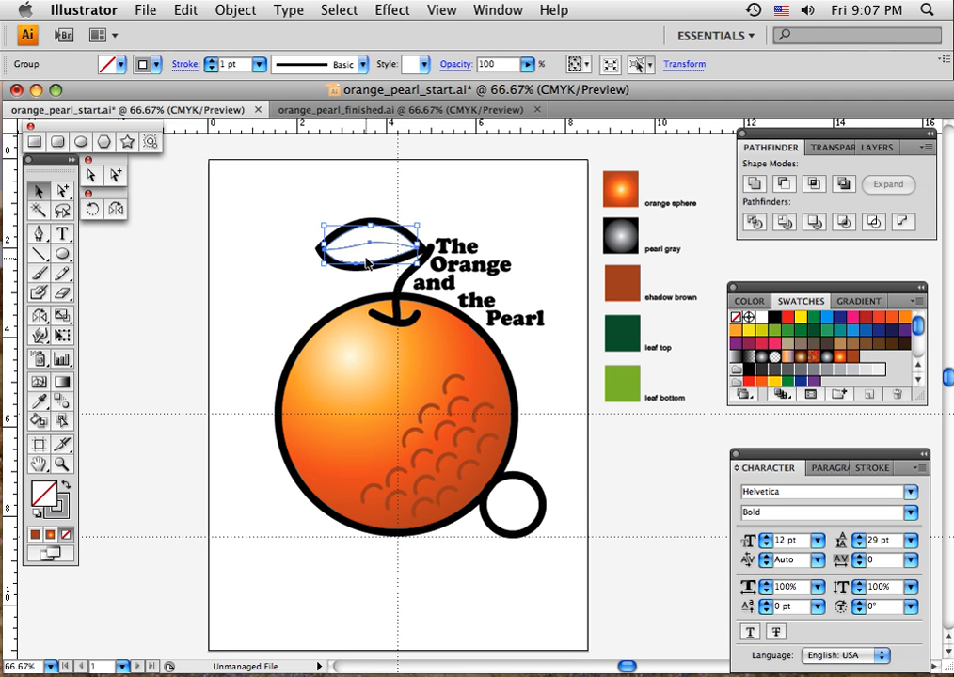
left_click(361, 237)
left_click(62, 191)
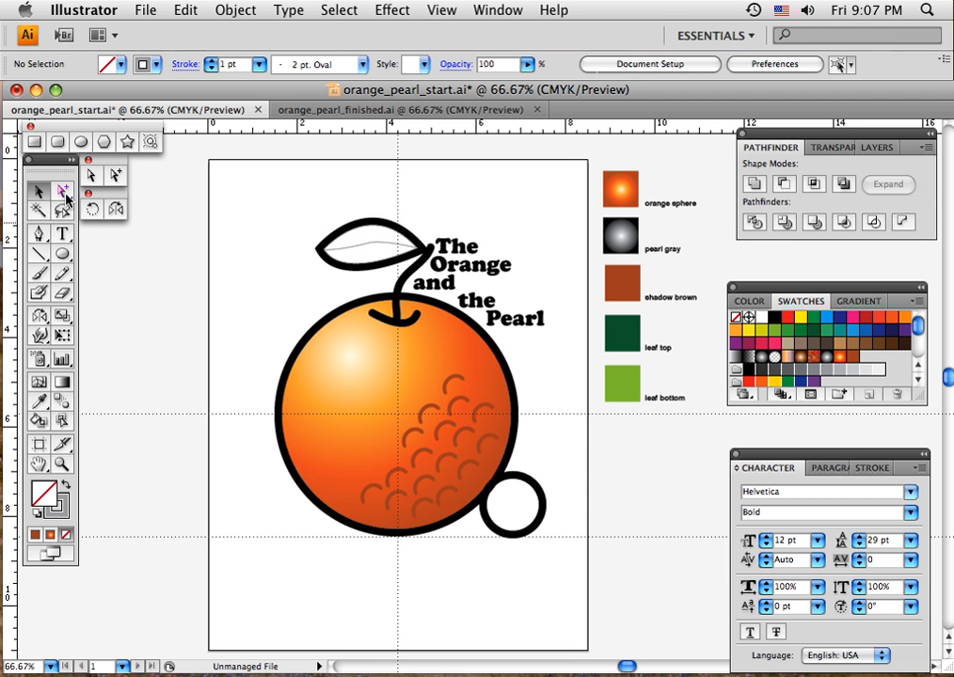
left_click(345, 243)
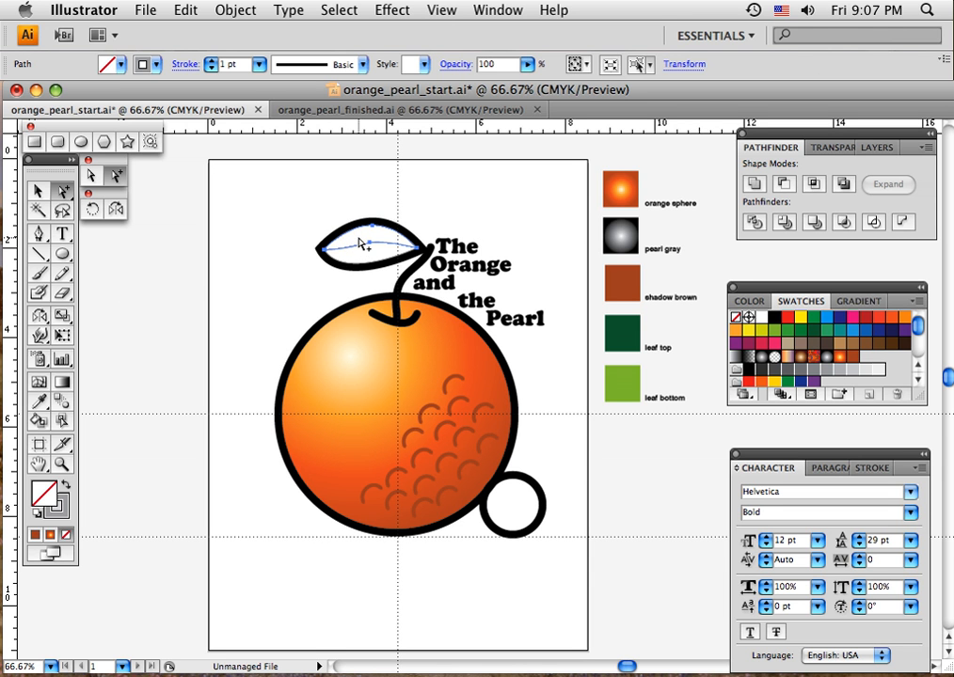
left_click(40, 191)
left_click(256, 242)
left_click(359, 246)
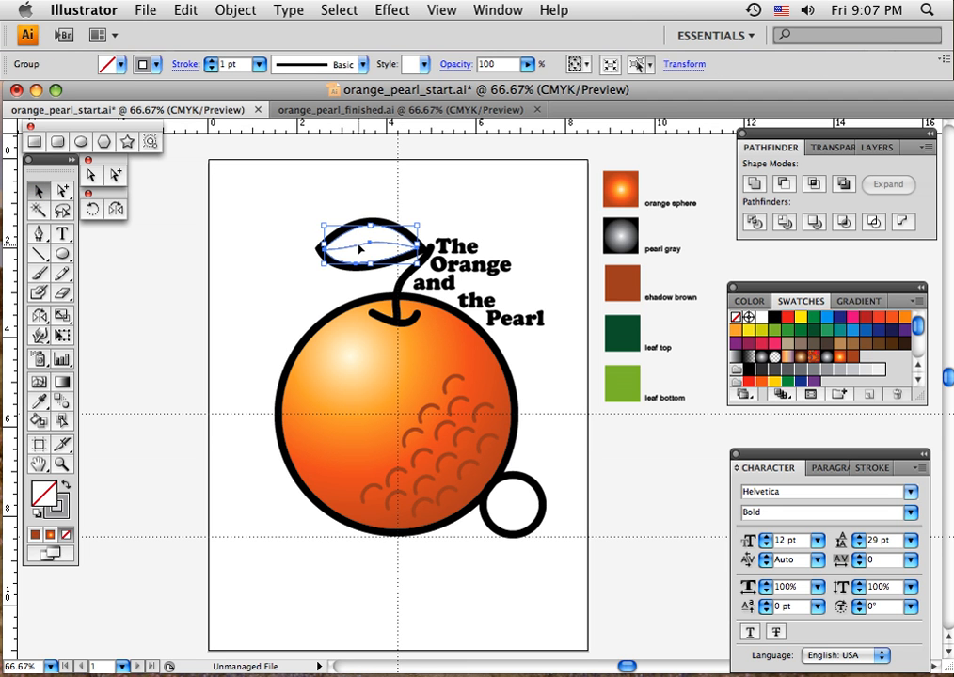
left_click(359, 239)
left_click(366, 251)
left_click(245, 249)
key("a")
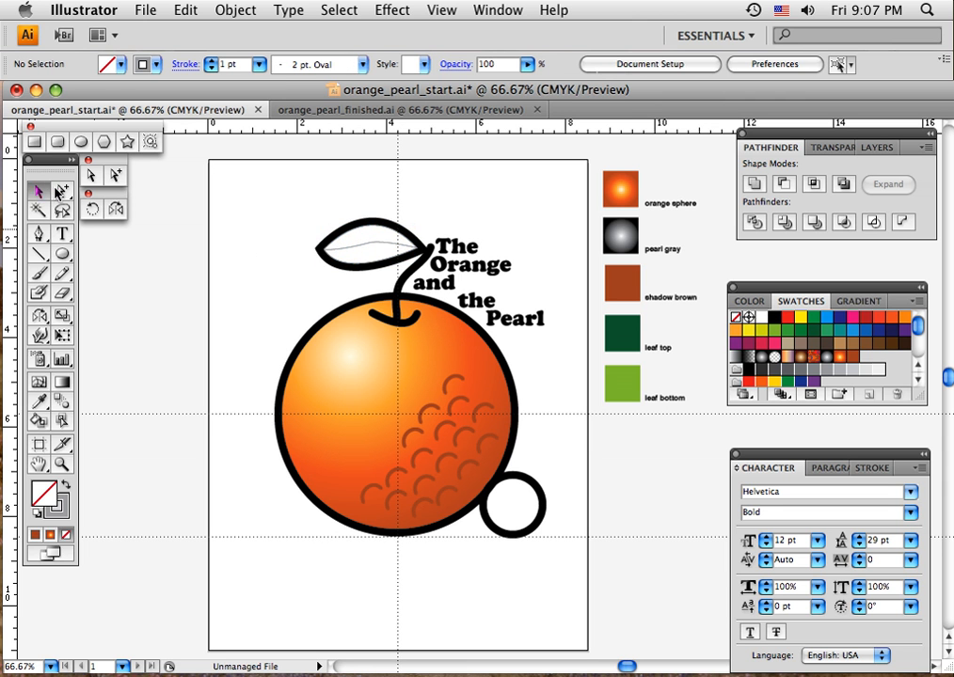
Fill only the upper half of the leaf with the dark green sampled from the "leaf top" square, and deselect it.
left_click(352, 243)
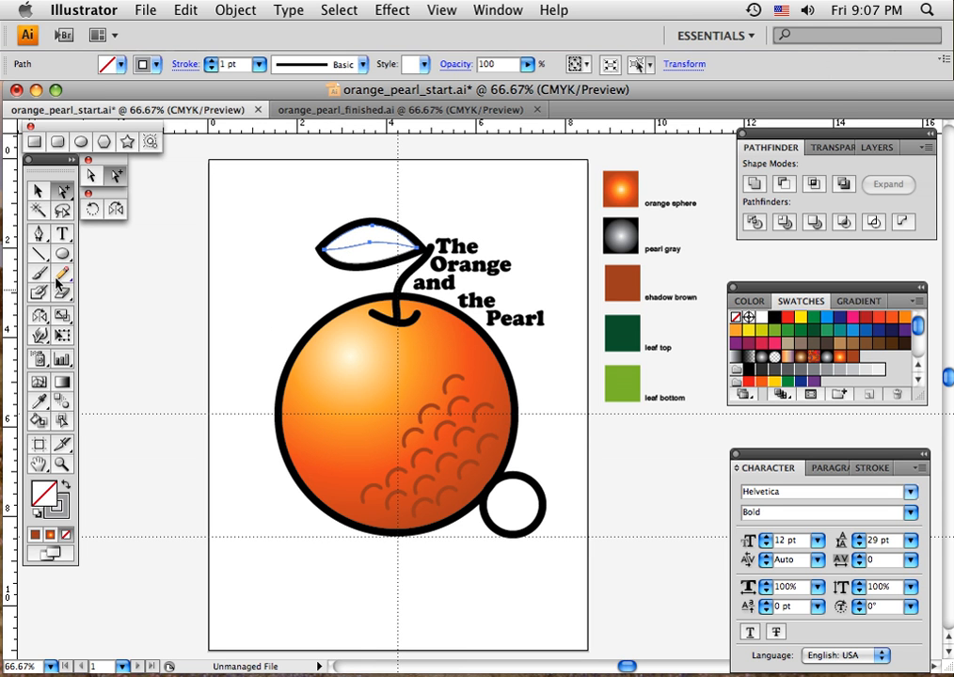
left_click(40, 405)
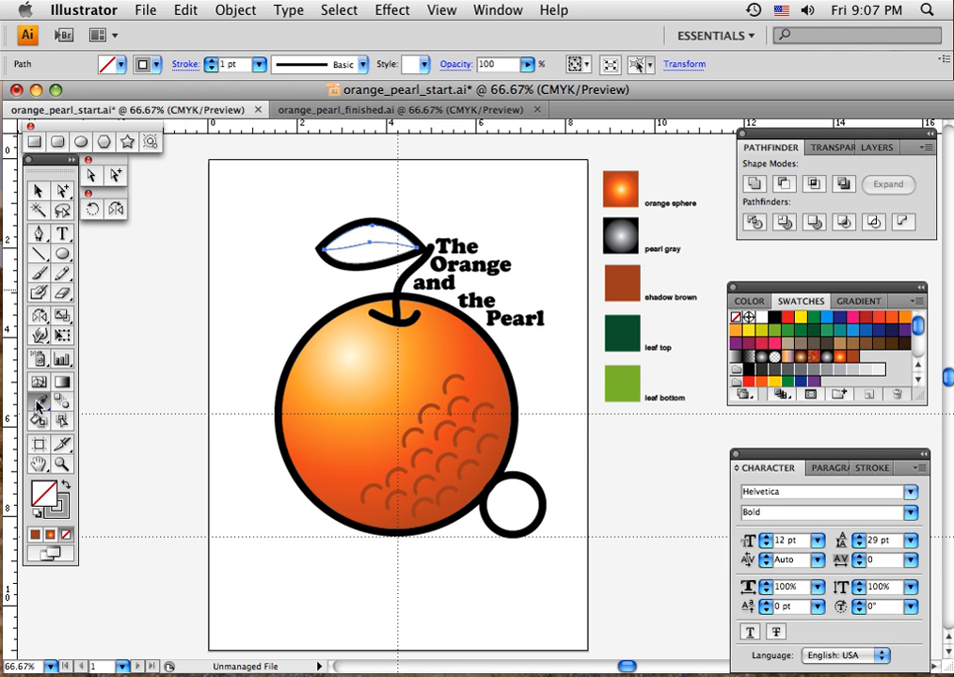
left_click(623, 330)
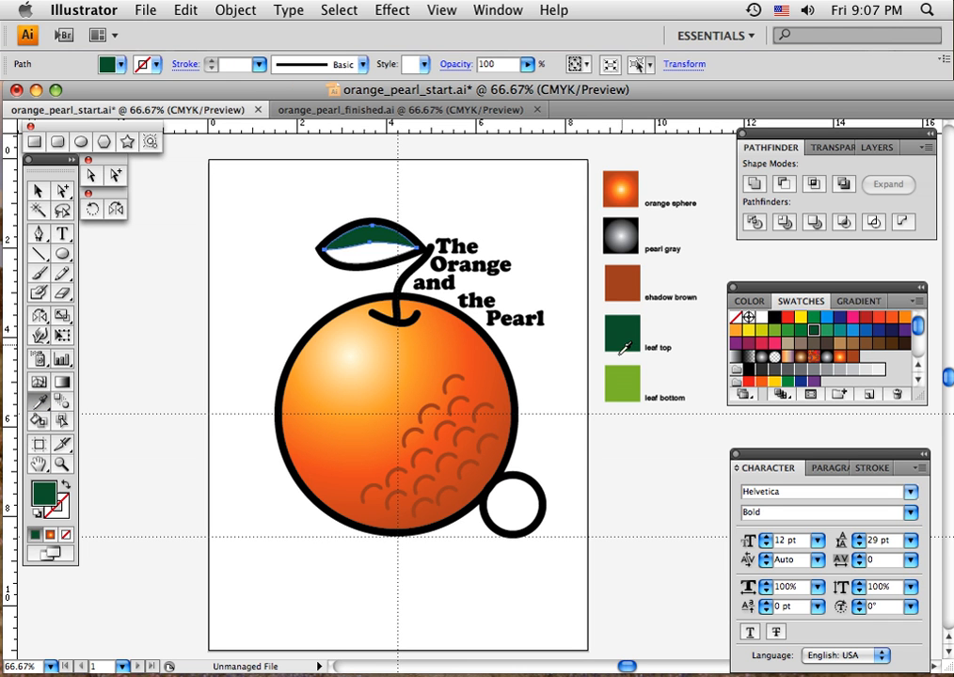
left_click(115, 175)
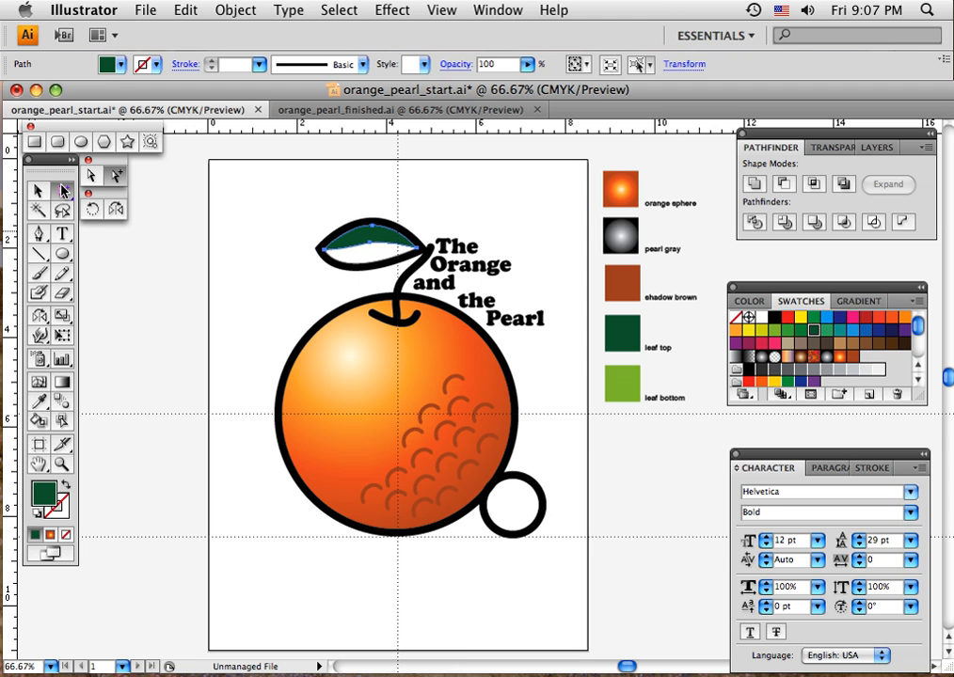
left_click(261, 255)
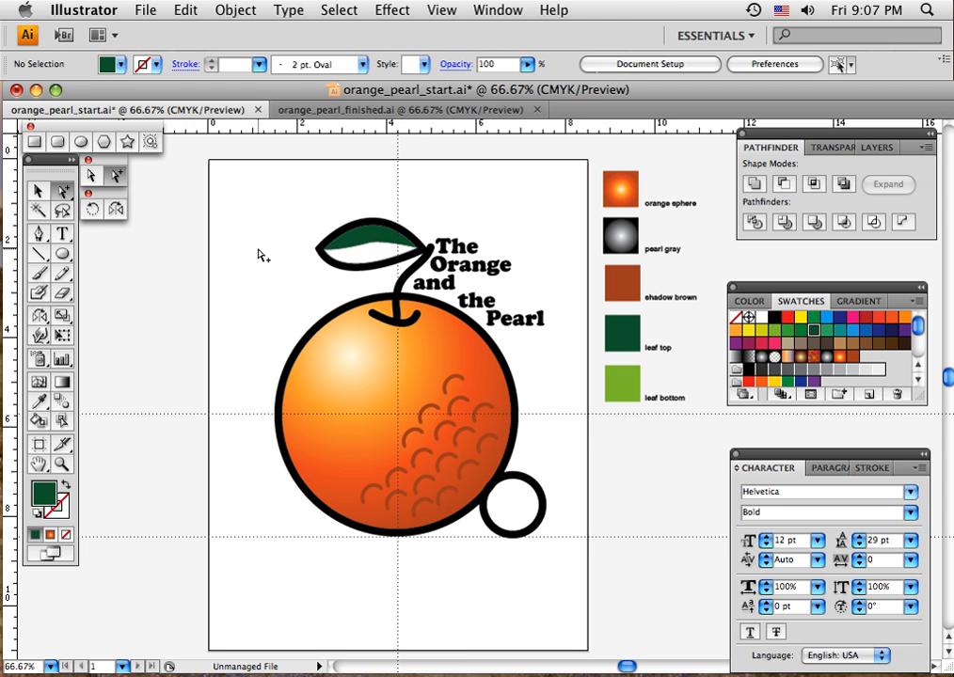
Fill only the lower half of the leaf with the light green sampled from the "leaf bottom" square.
left_click(360, 268)
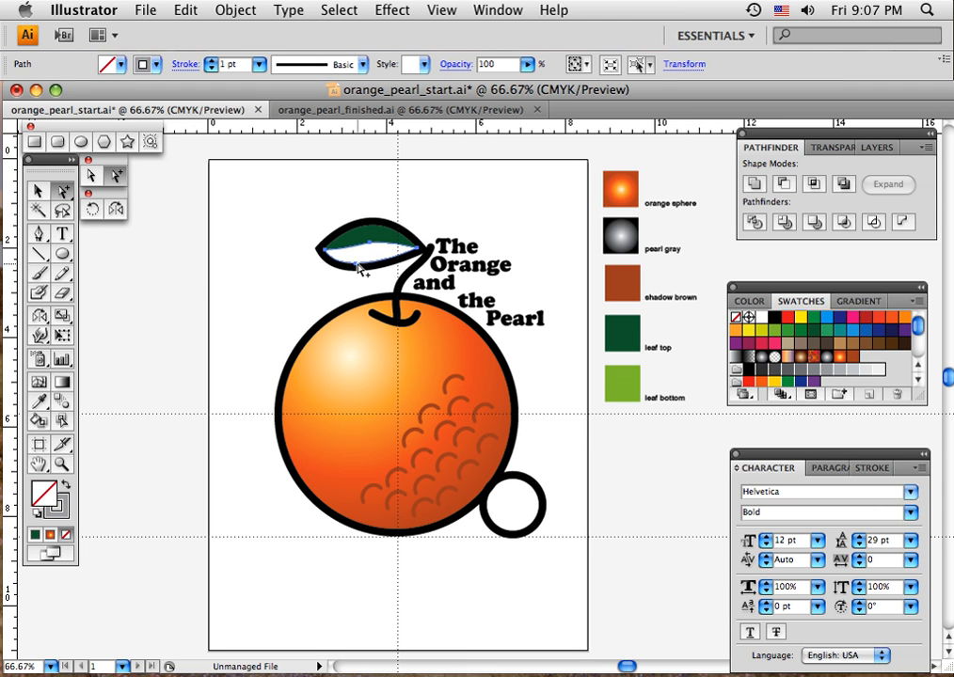
left_click(42, 399)
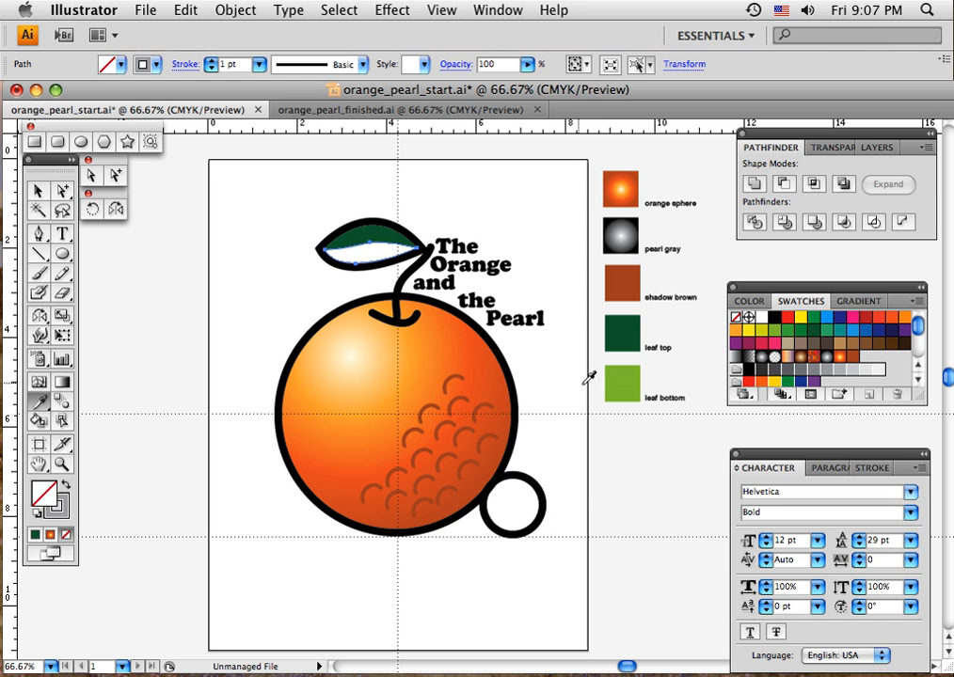
left_click(618, 385)
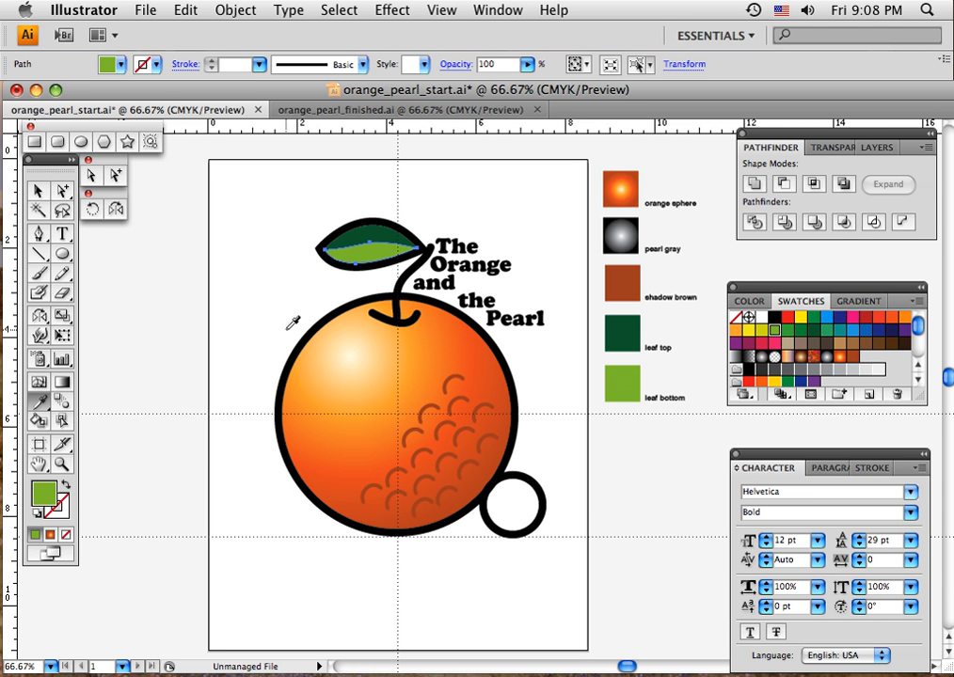
In orange_pearl_finished.ai, apply the pearl gray gradient to the small pearl circle and redirect it from the pearl's left side towards the lower right.
left_click(346, 112)
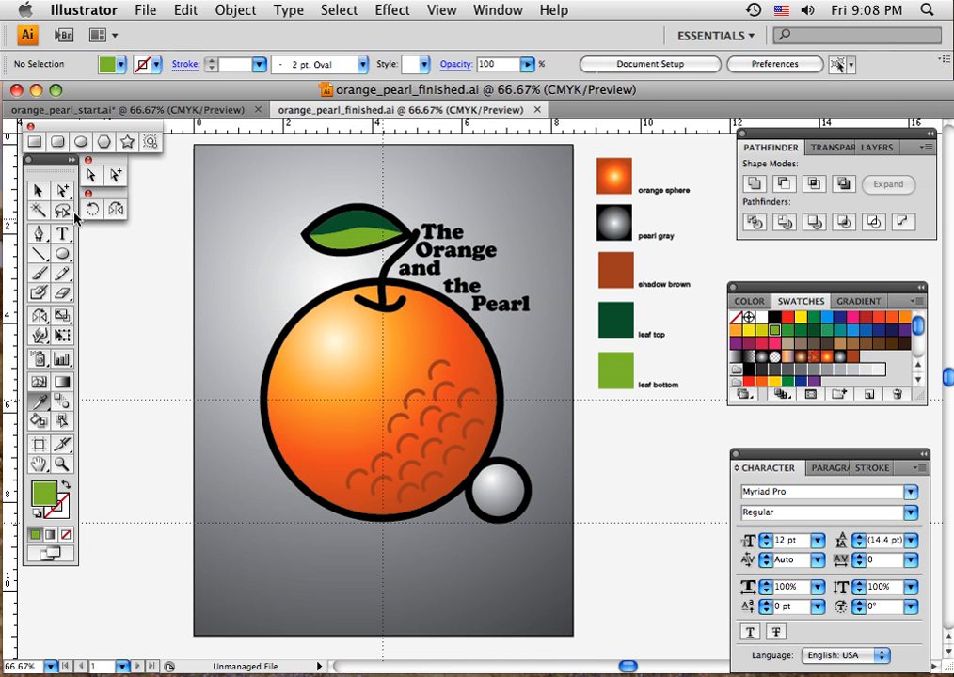
left_click(39, 191)
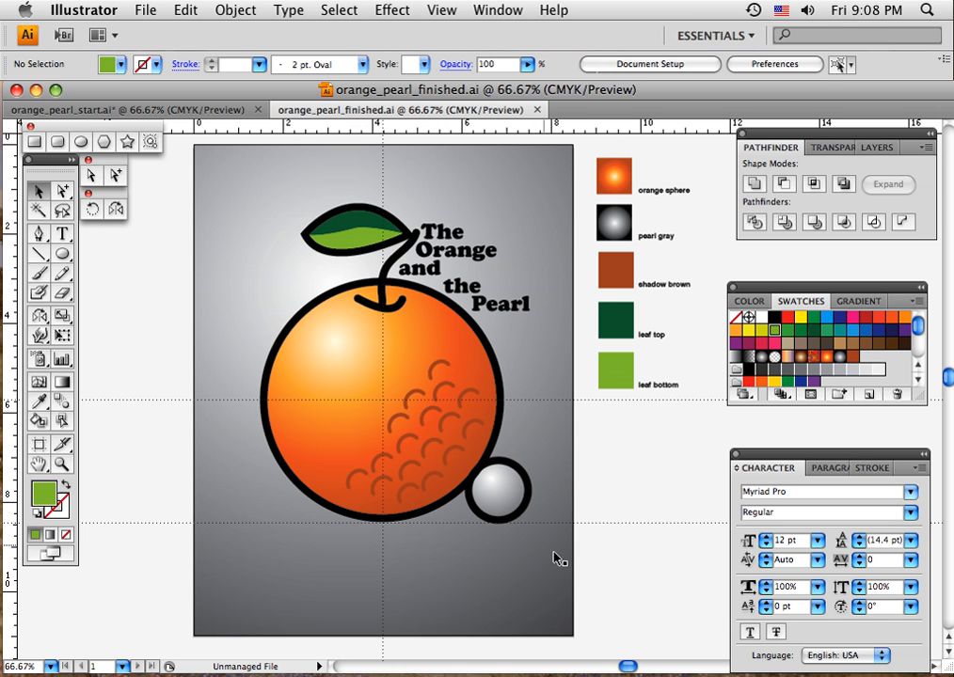
left_click(491, 488)
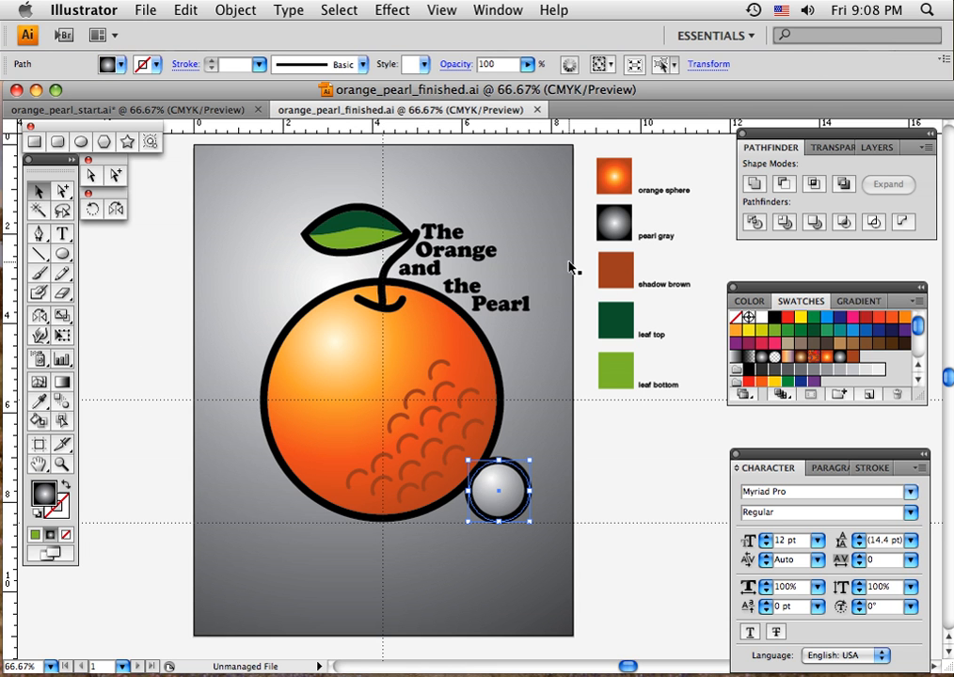
left_click(840, 358)
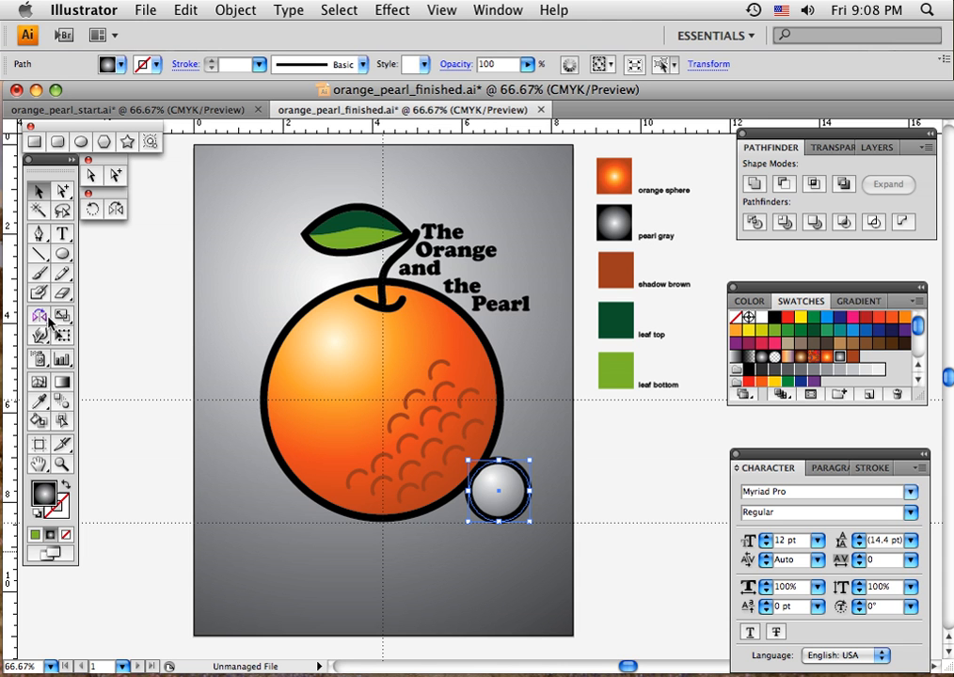
left_click(63, 381)
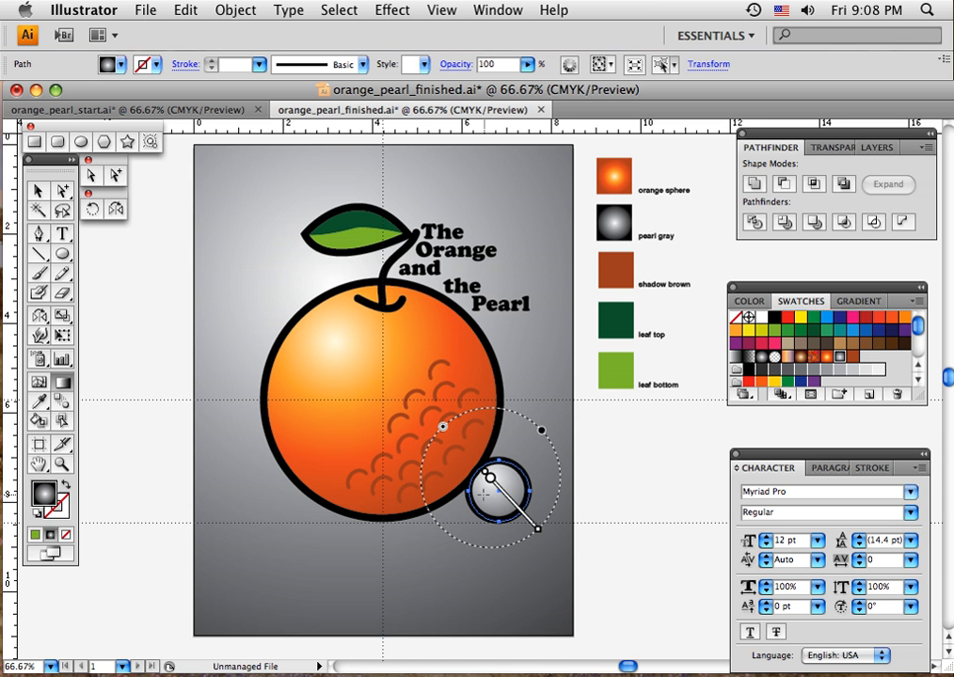
left_click_drag(484, 494, 538, 561)
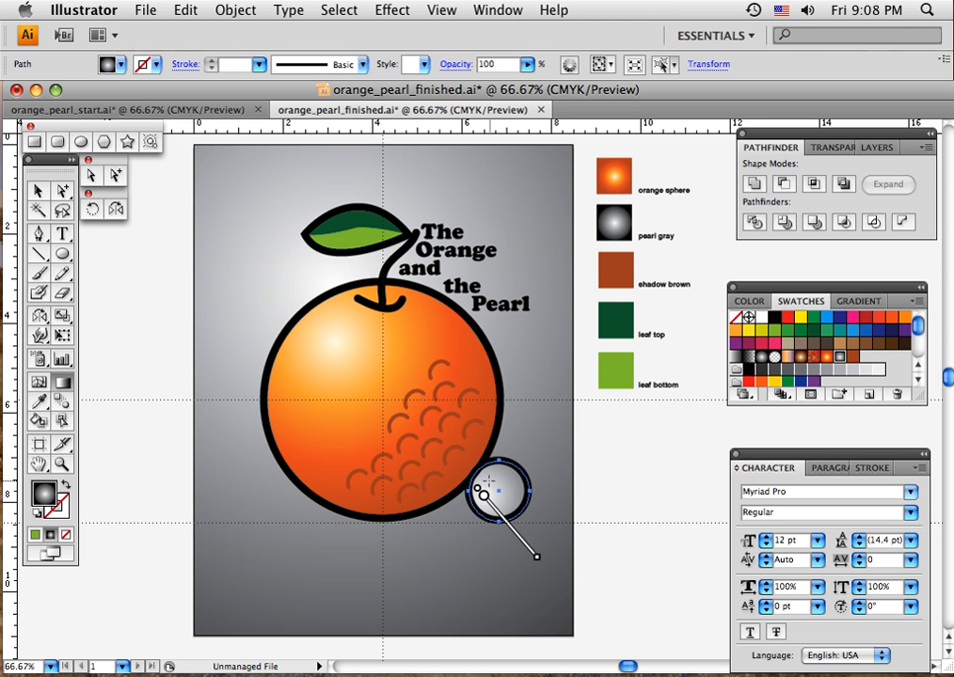
Redraw the small pearl's radial gradient from its upper-left area to a point beyond its lower-right edge, and deselect it.
left_click_drag(489, 480, 524, 523)
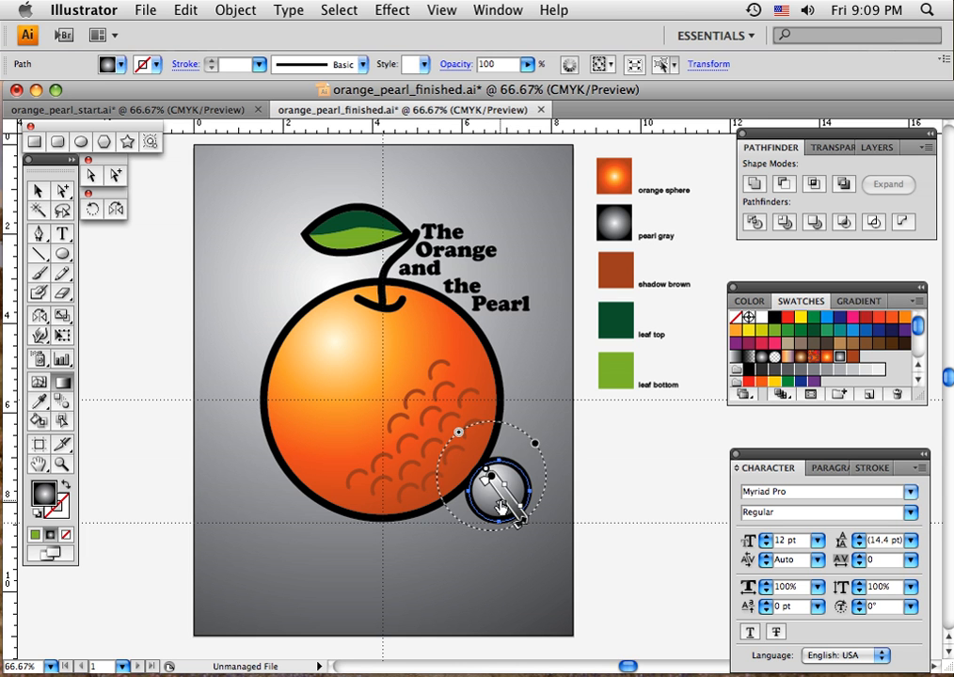
left_click_drag(483, 489, 483, 576)
left_click_drag(495, 480, 543, 554)
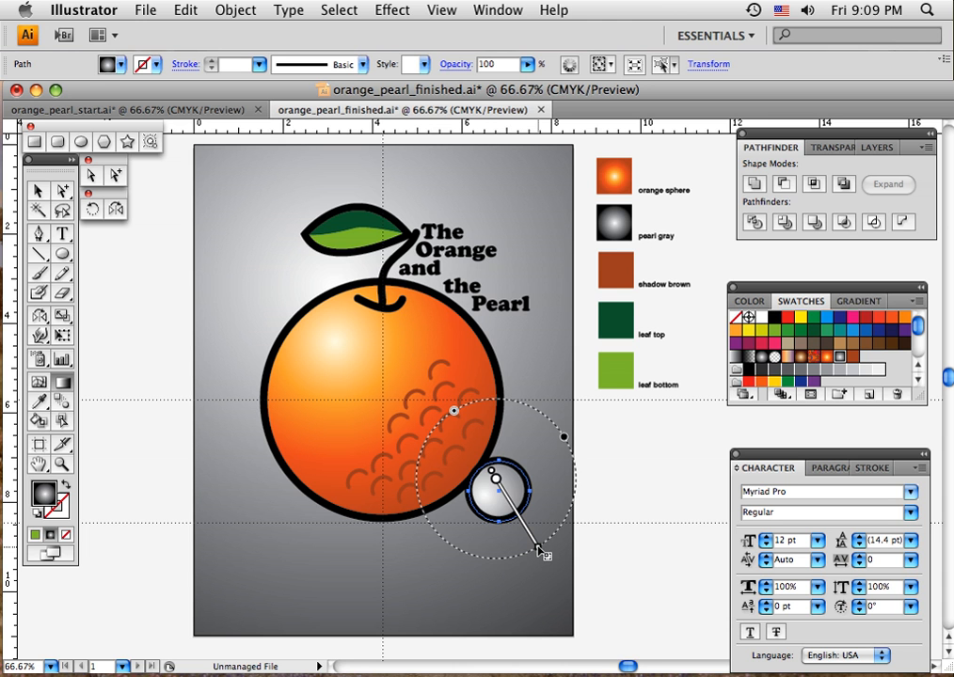
left_click(37, 192)
left_click(468, 532)
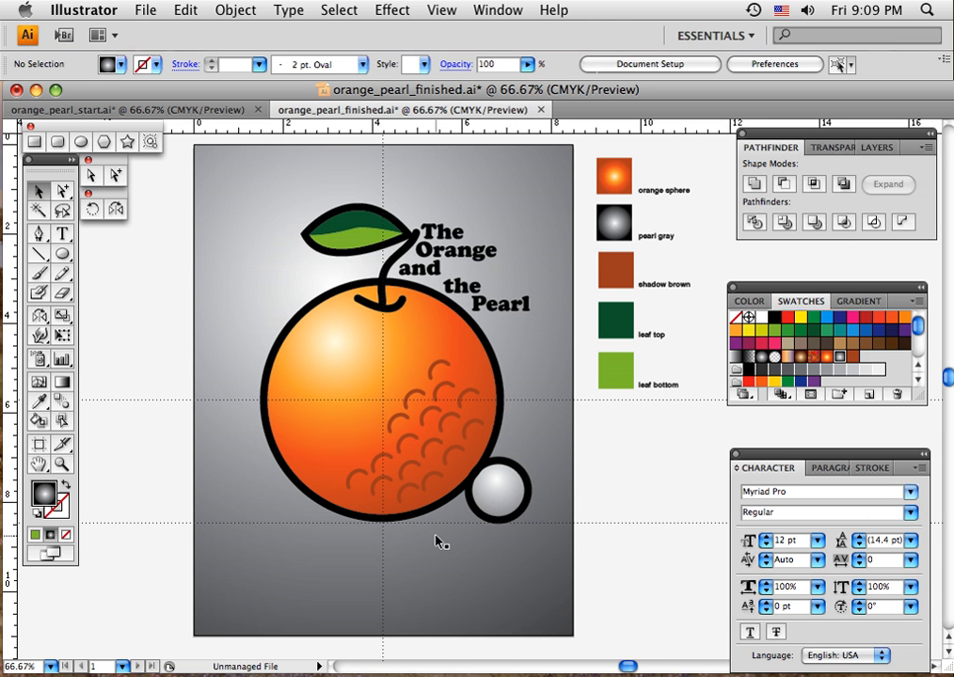
Replace the gray gradient background with a newly drawn rectangle covering the whole artboard, and send it behind all the artwork.
left_click(249, 278)
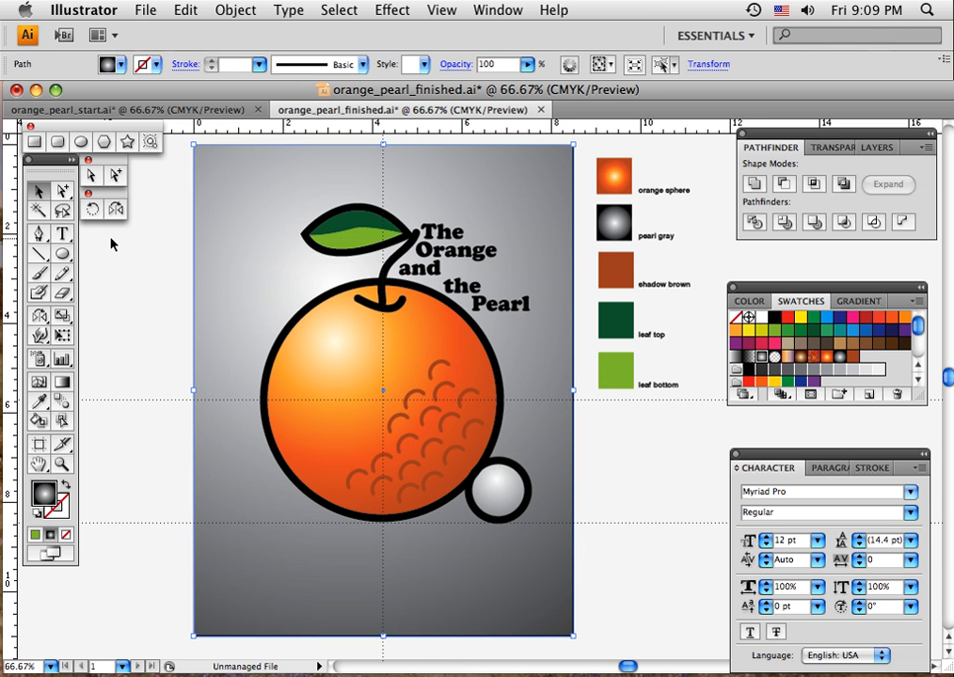
key("Delete")
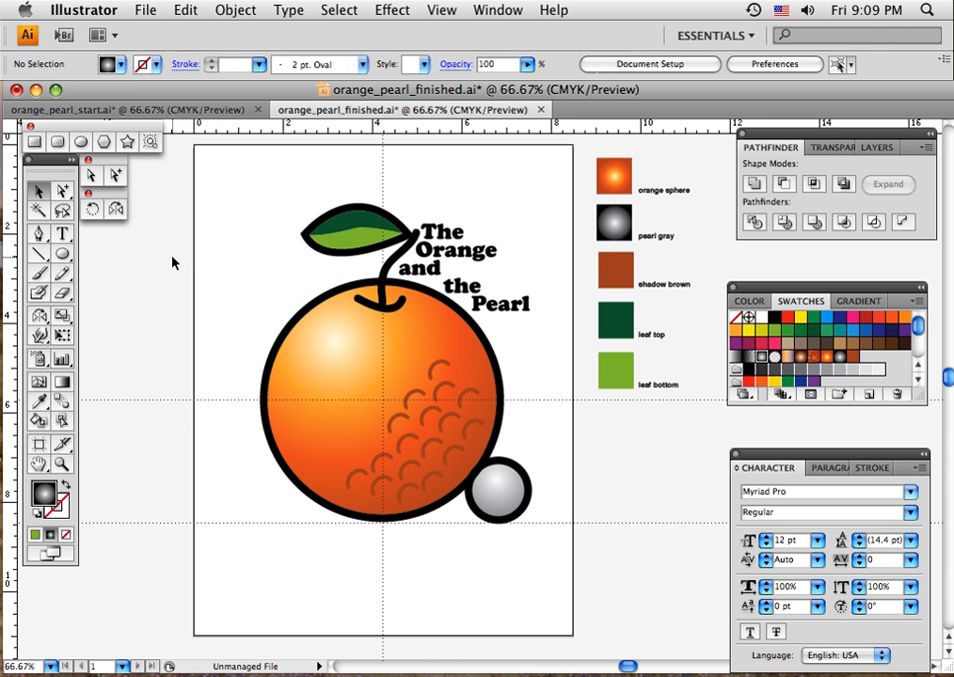
left_click(35, 141)
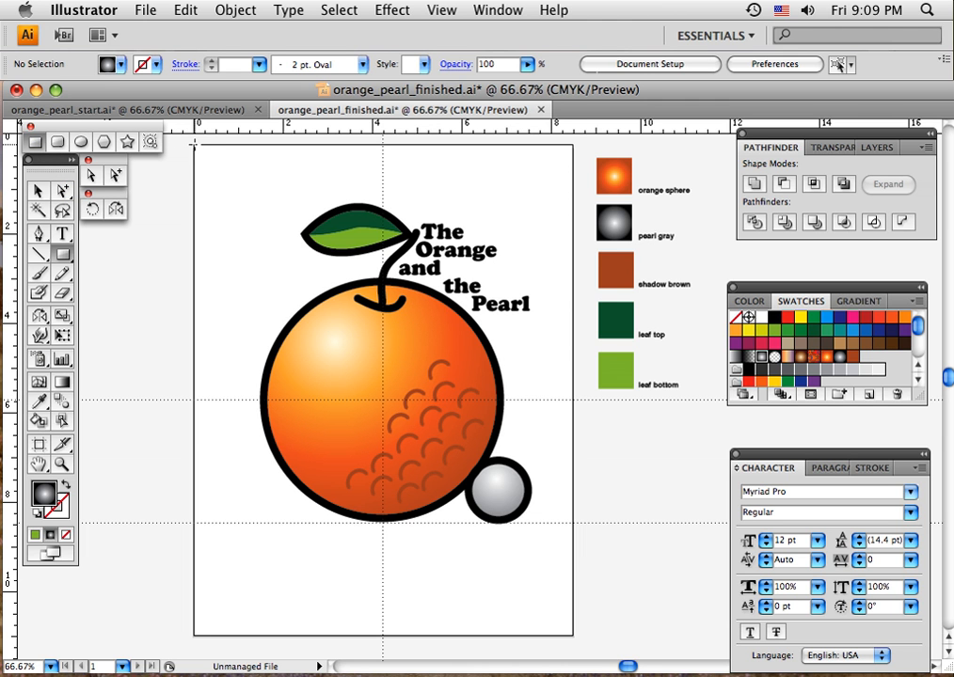
left_click_drag(193, 144, 575, 638)
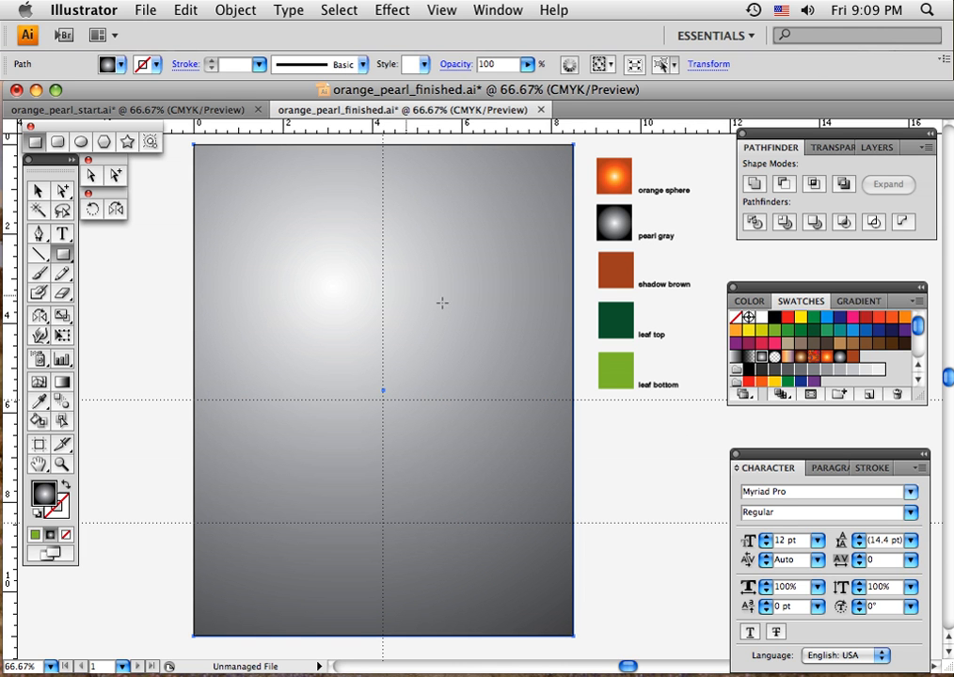
key("super")
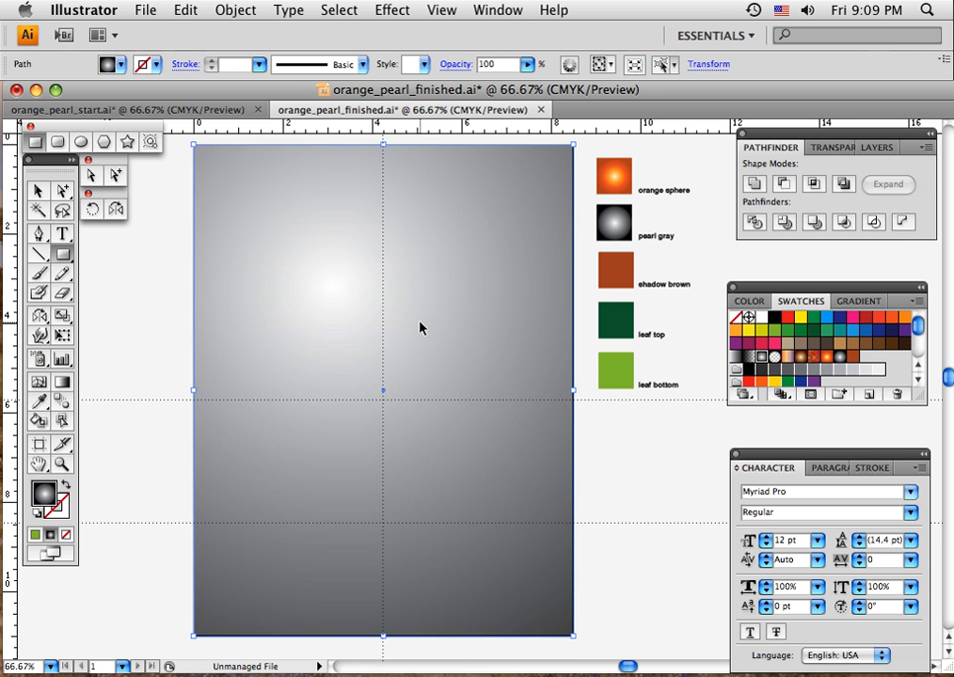
key("super+shift+bracketleft")
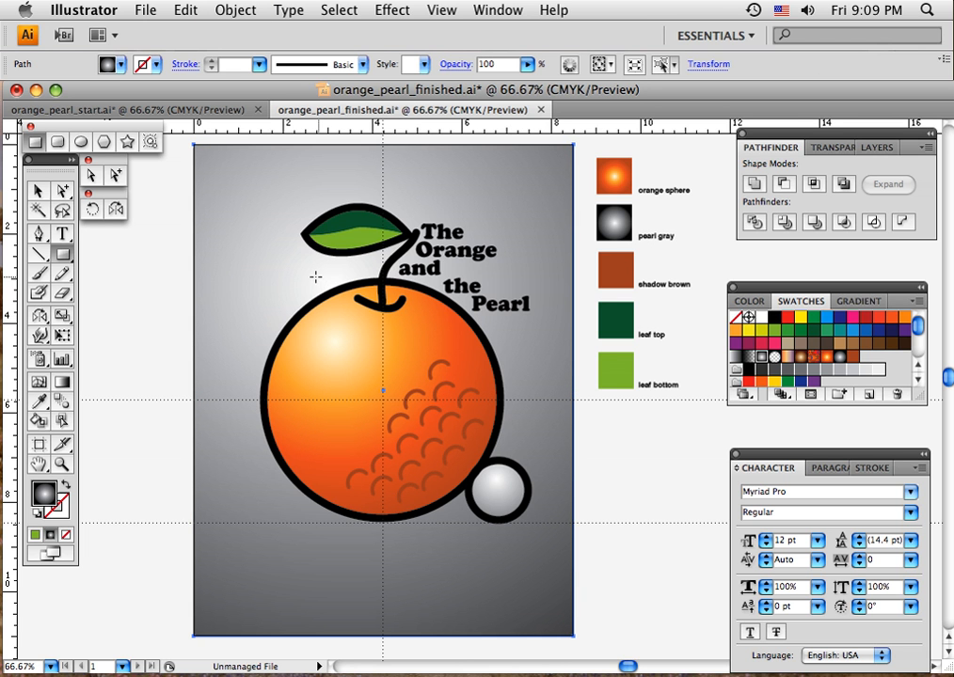
Redirect the background's radial gradient from just above the orange's upper-left edge to beyond the artboard's lower-right corner, and deselect it.
mouse_move(311, 278)
left_mouse_down()
mouse_move(356, 362)
mouse_move(446, 455)
left_mouse_up()
key("super+z")
left_click(62, 382)
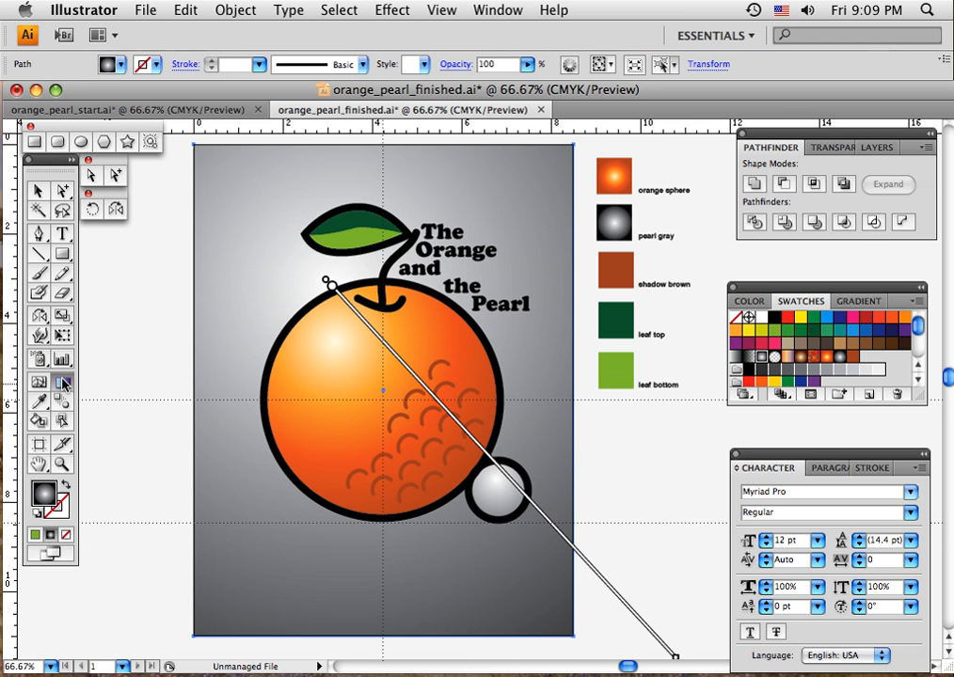
mouse_move(309, 272)
left_mouse_down()
mouse_move(675, 670)
mouse_move(668, 610)
left_mouse_up()
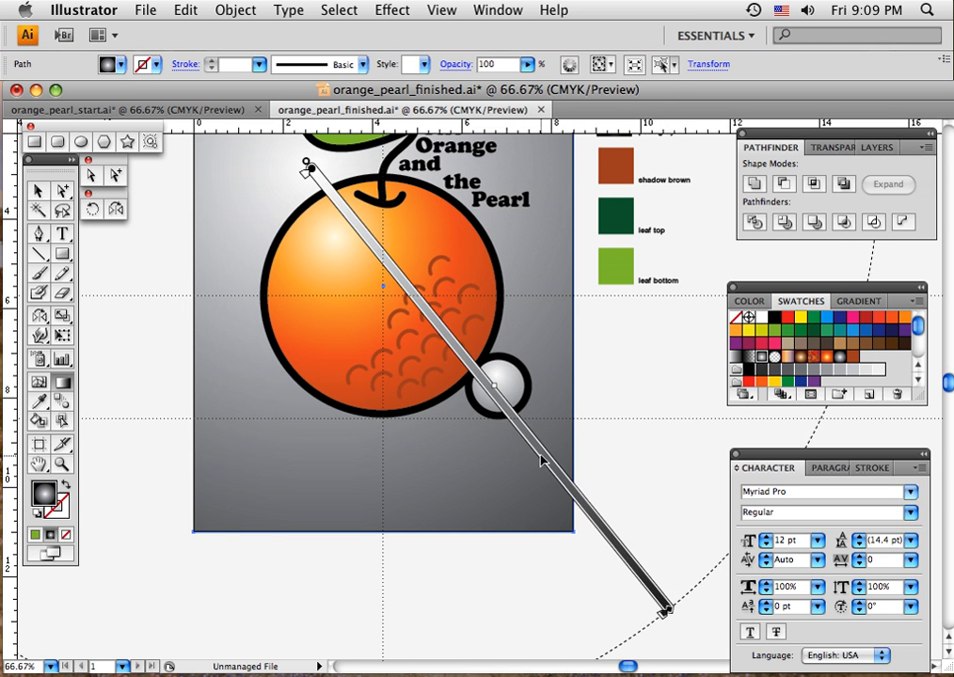
left_click(39, 191)
left_click(129, 236)
left_click_drag(255, 235, 256, 333)
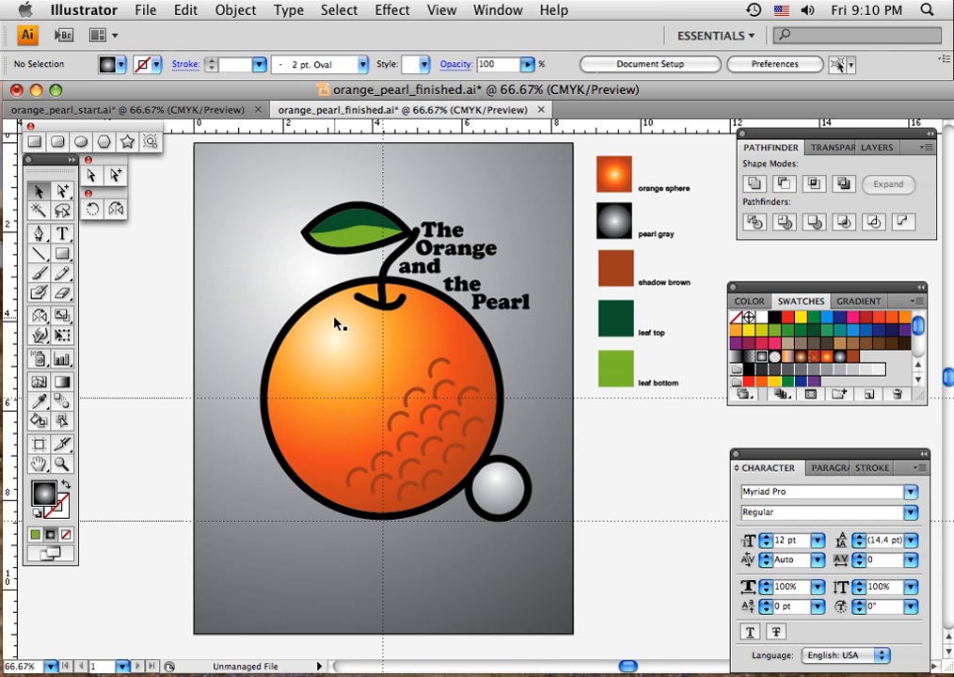
Examine the outlined title lettering as a selected group, look up the Create Outlines command, and clear the selection.
left_click(509, 303)
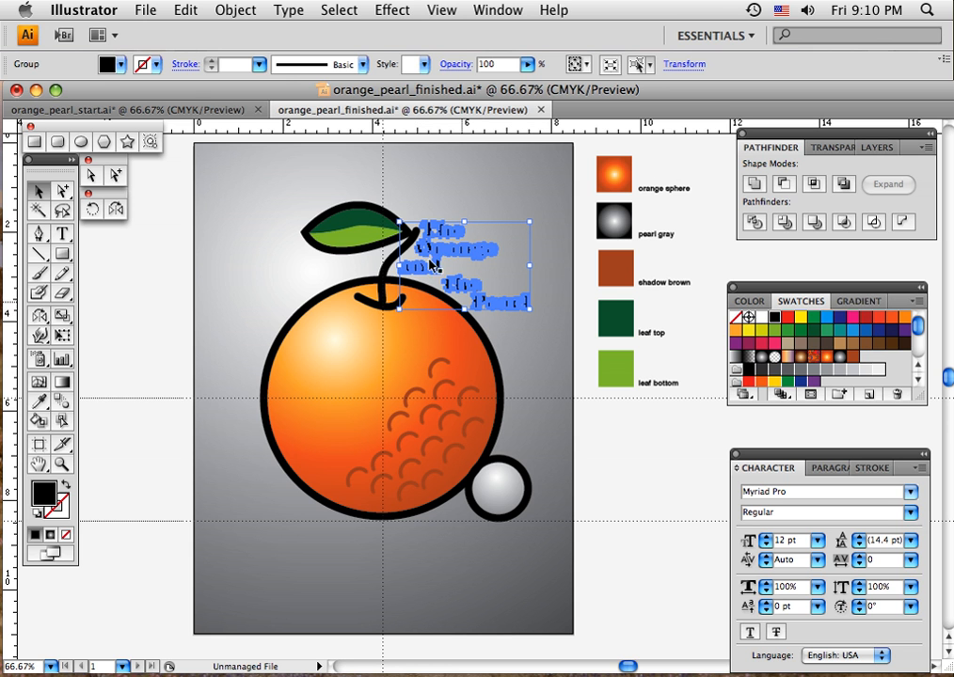
left_click(230, 10)
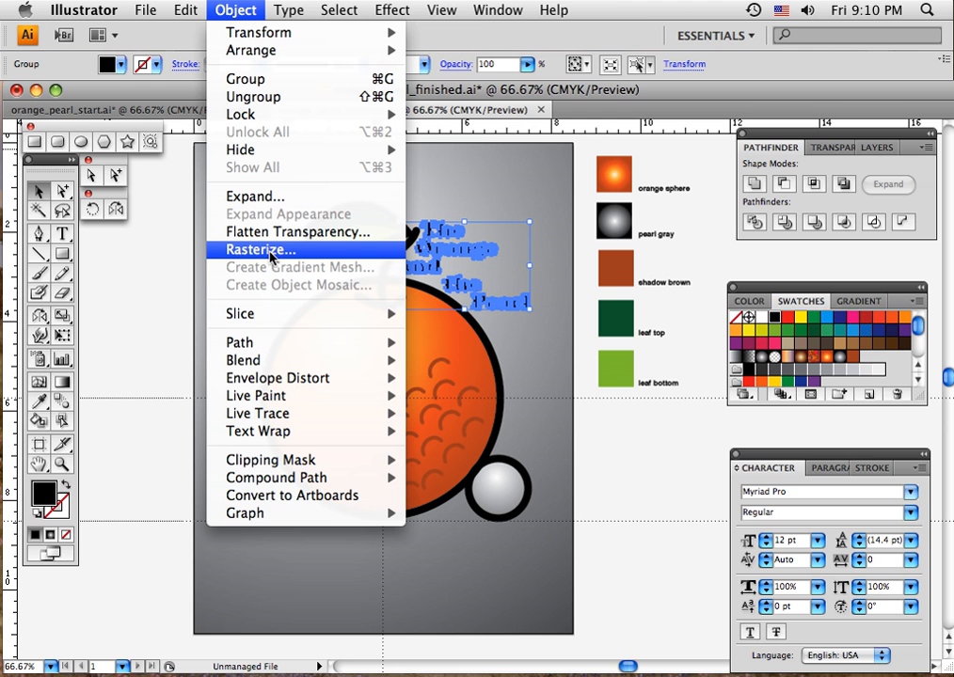
mouse_move(290, 8)
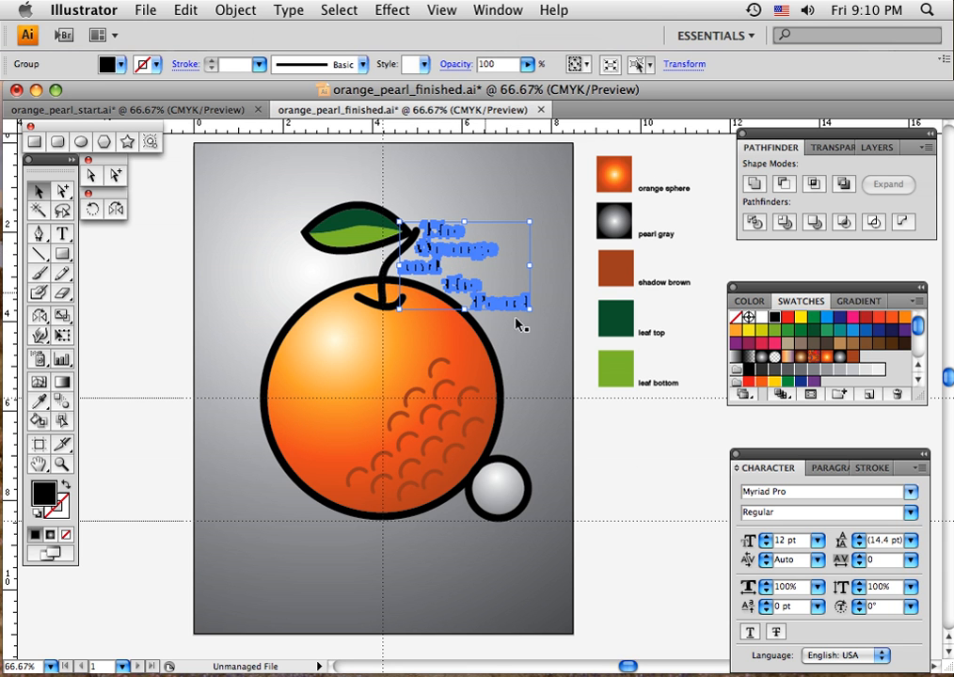
left_click(599, 430)
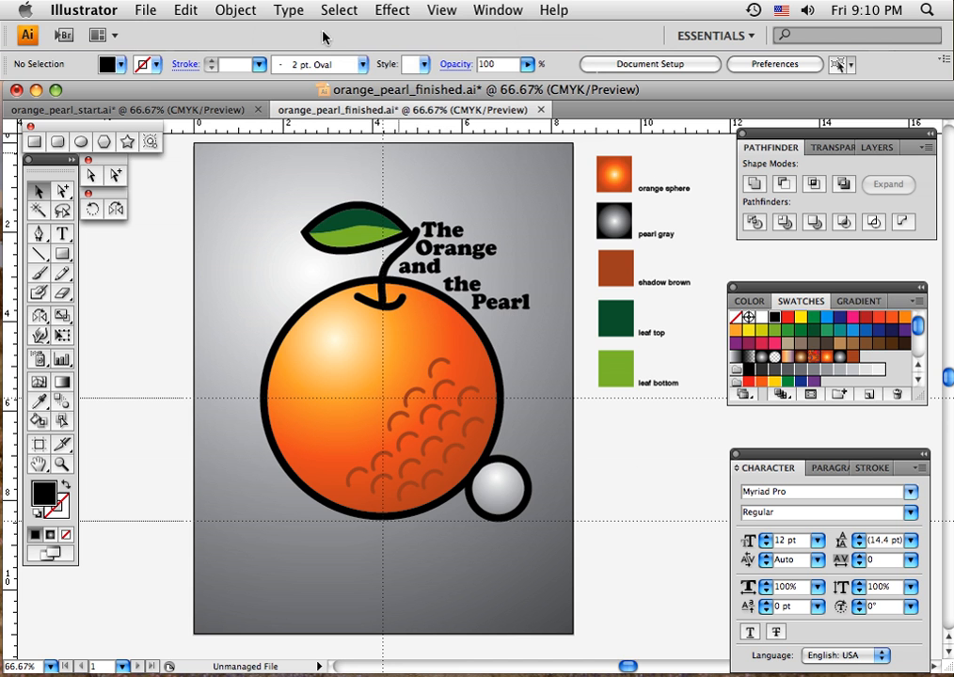
left_click(277, 13)
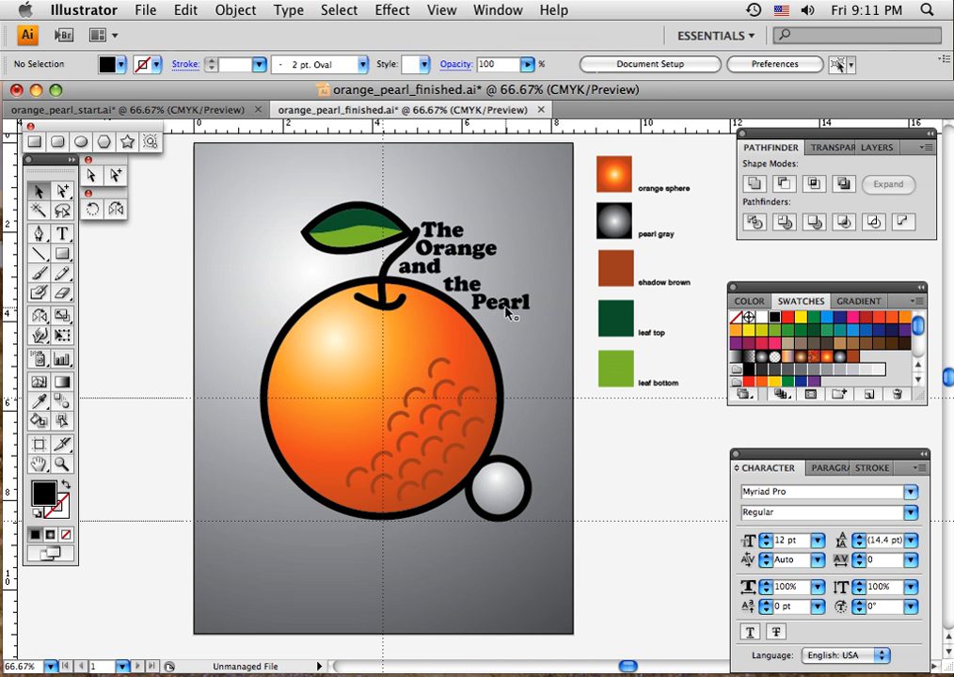
left_click(506, 308)
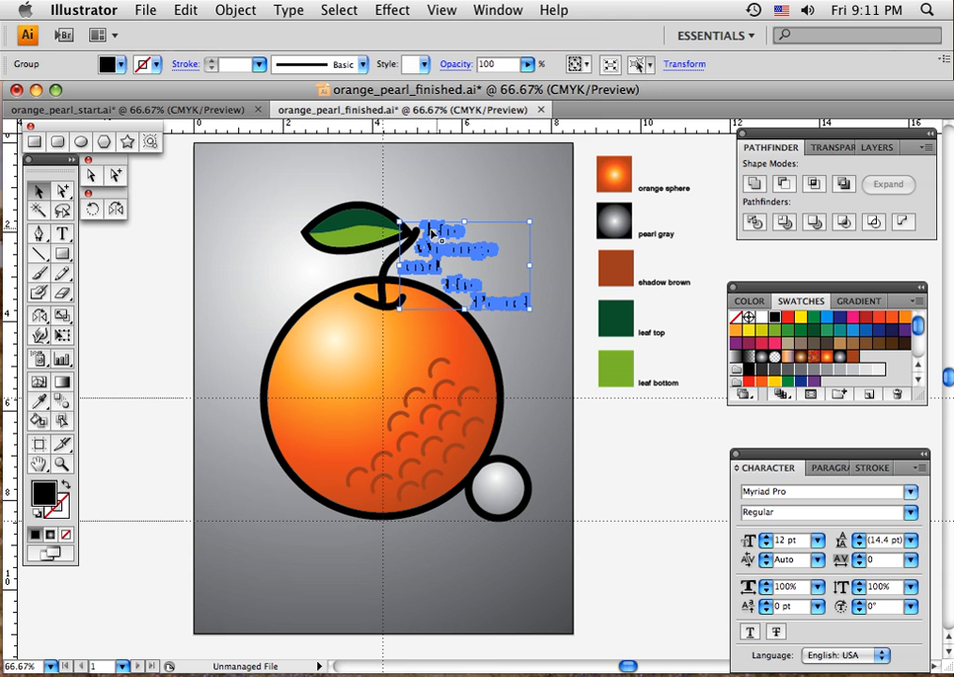
left_click(618, 440)
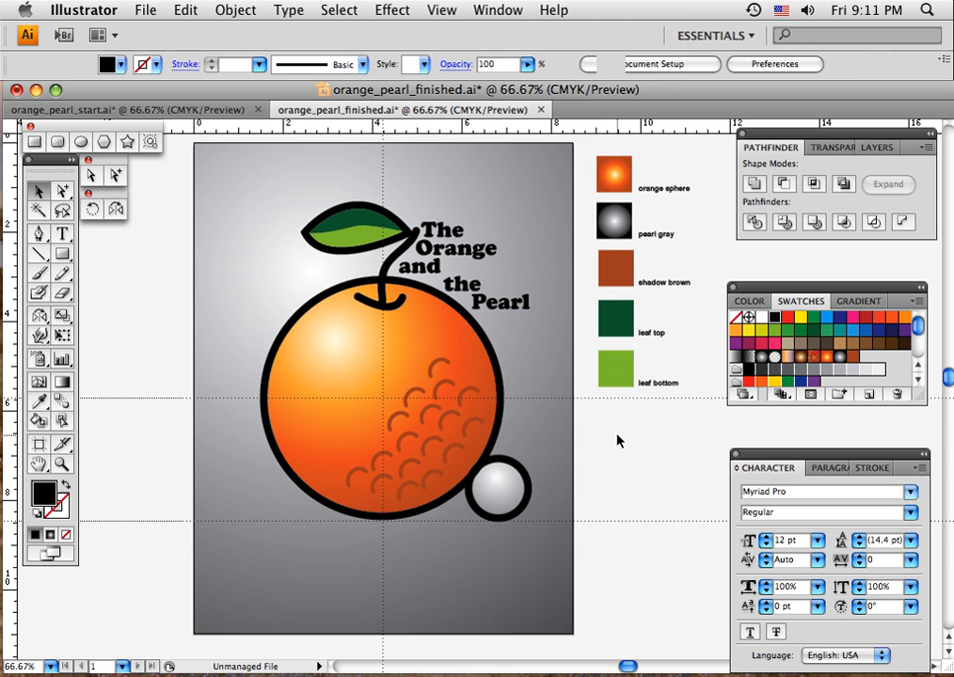